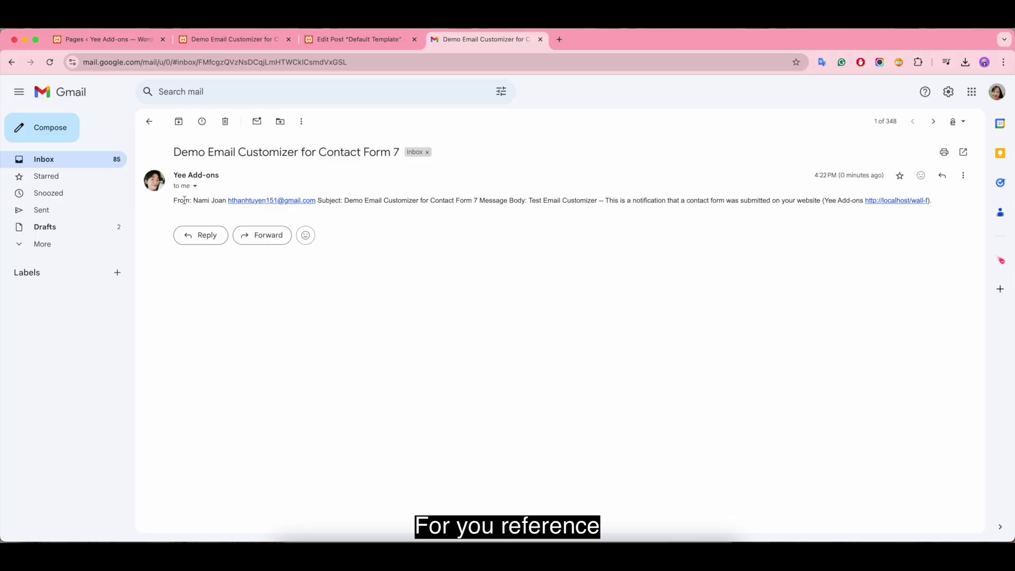
Review the plain contact form email's details, then open the styled contact form email
{"action": "left_click_drag", "start_coordinate": [192, 201], "coordinate": [481, 201]}
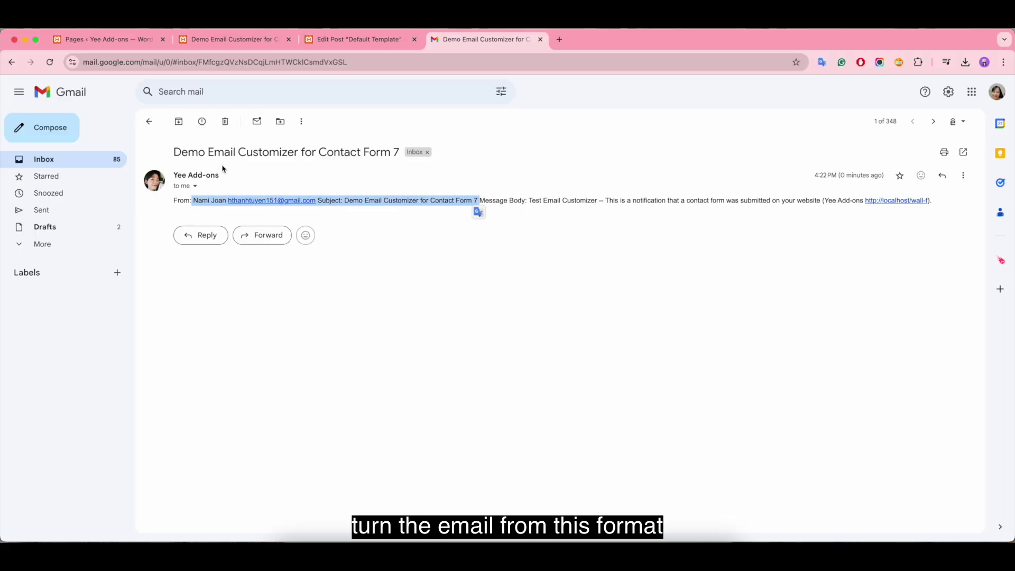
{"action": "left_click", "coordinate": [149, 121]}
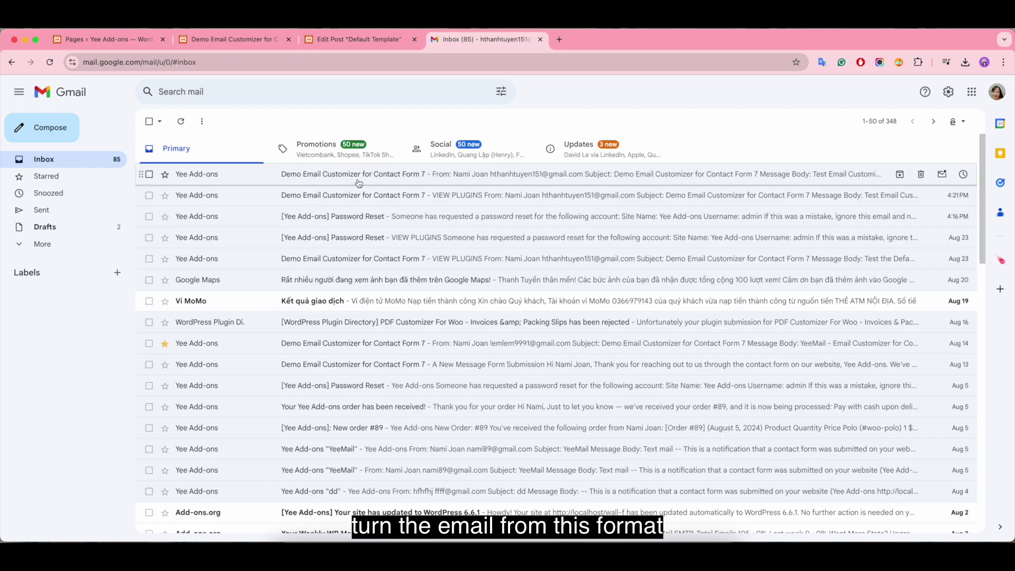
{"action": "left_click", "coordinate": [363, 198]}
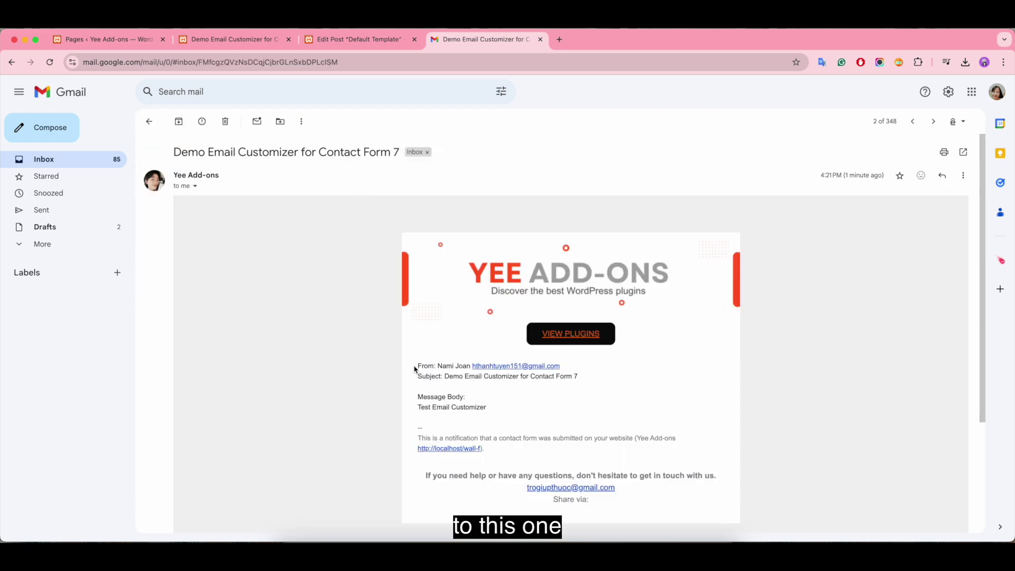
Highlight the styled contact form details and the styled password reset email's account details and message
{"action": "left_click_drag", "start_coordinate": [419, 366], "coordinate": [611, 418]}
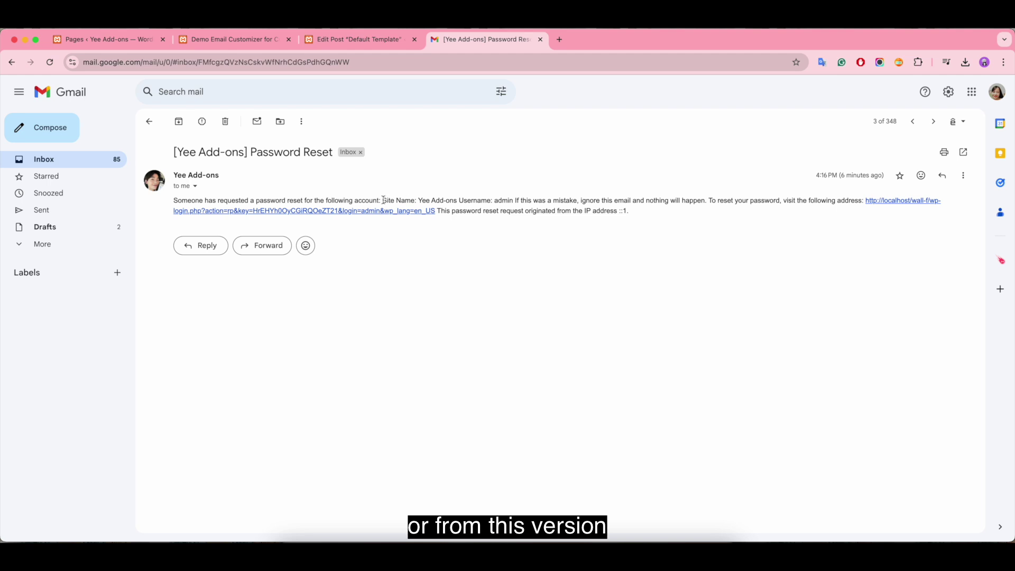
{"action": "left_click_drag", "start_coordinate": [384, 200], "coordinate": [513, 200]}
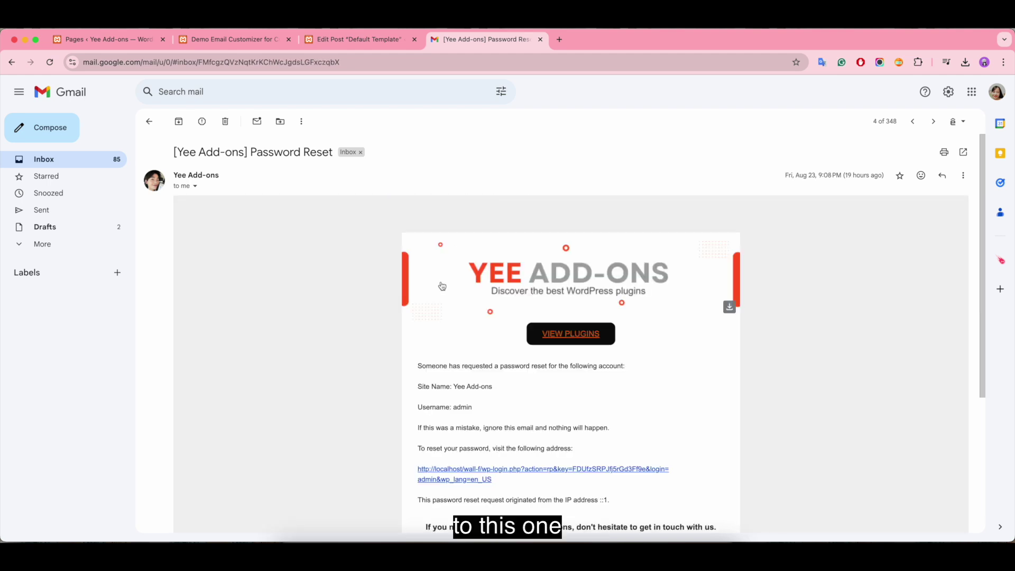
{"action": "left_click_drag", "start_coordinate": [419, 388], "coordinate": [718, 500]}
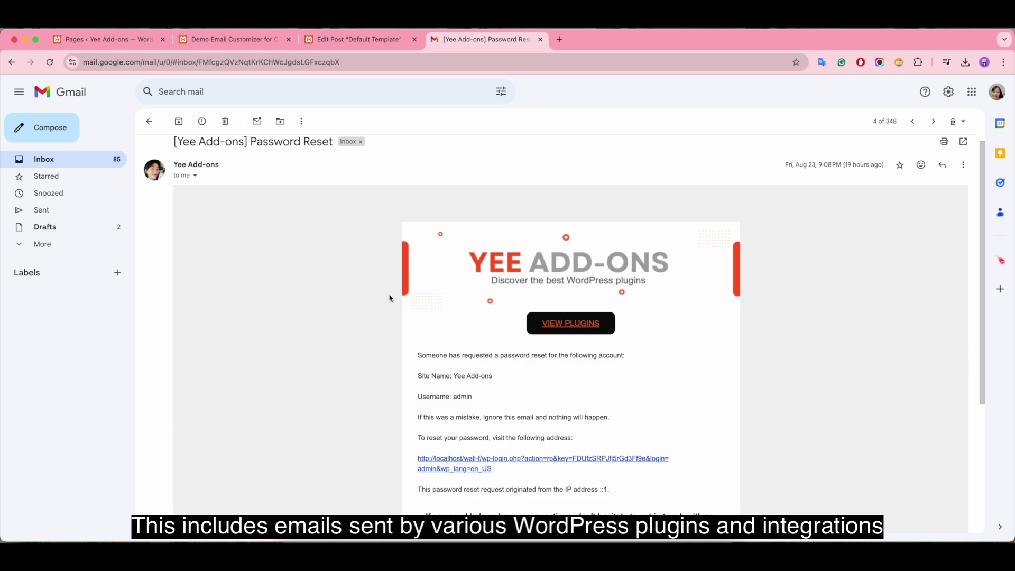
Scroll the 23 installed plugins, including Contact Form 7 and WP Mail SMTP
{"action": "scroll", "coordinate": [389, 298], "scroll_direction": "down", "scroll_amount": 2}
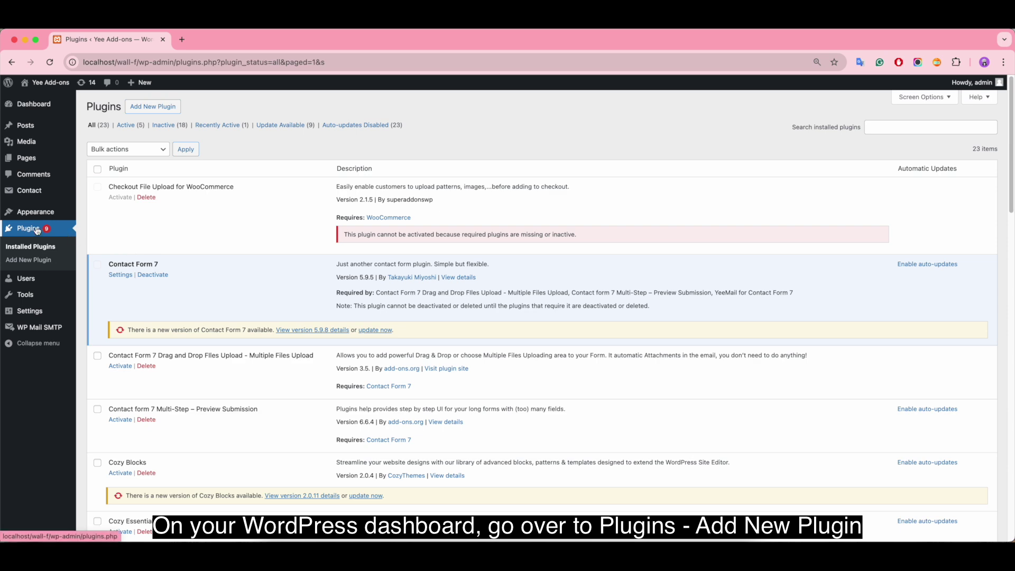
Find, install and activate the Email Templates Customizer – YeeMail plugin
{"action": "left_click", "coordinate": [152, 107]}
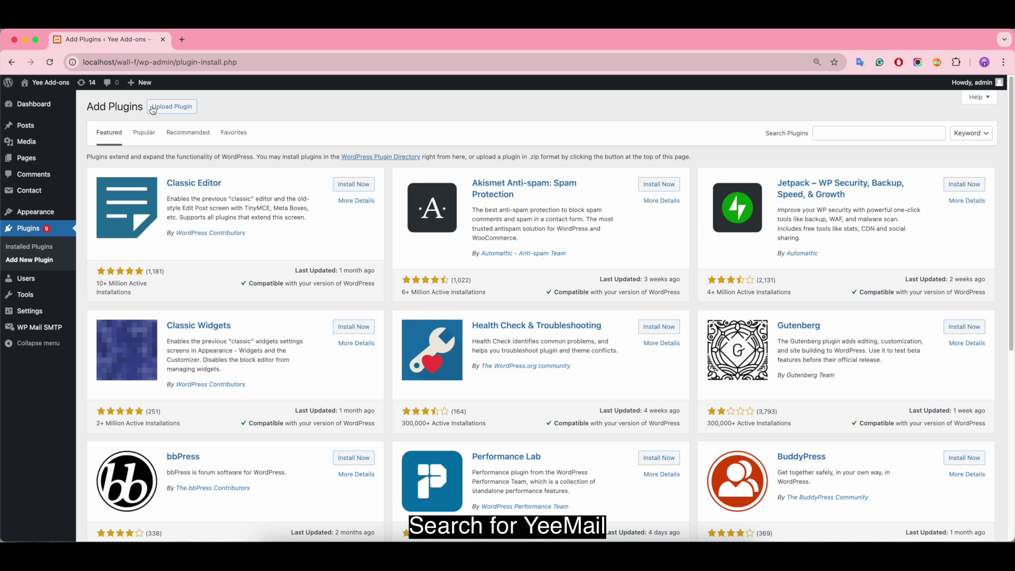
{"action": "left_click", "coordinate": [834, 128]}
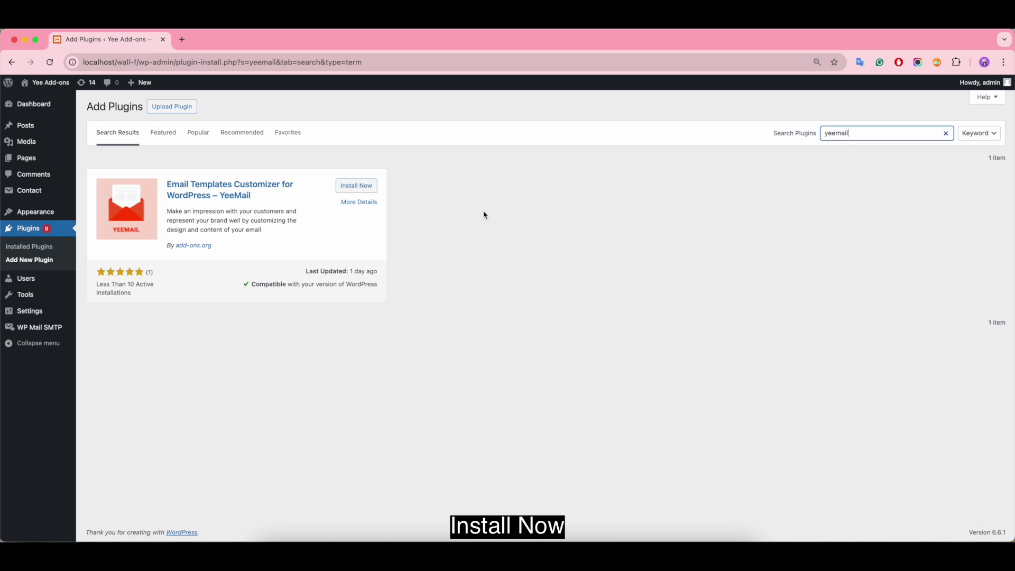
{"action": "left_click", "coordinate": [369, 187]}
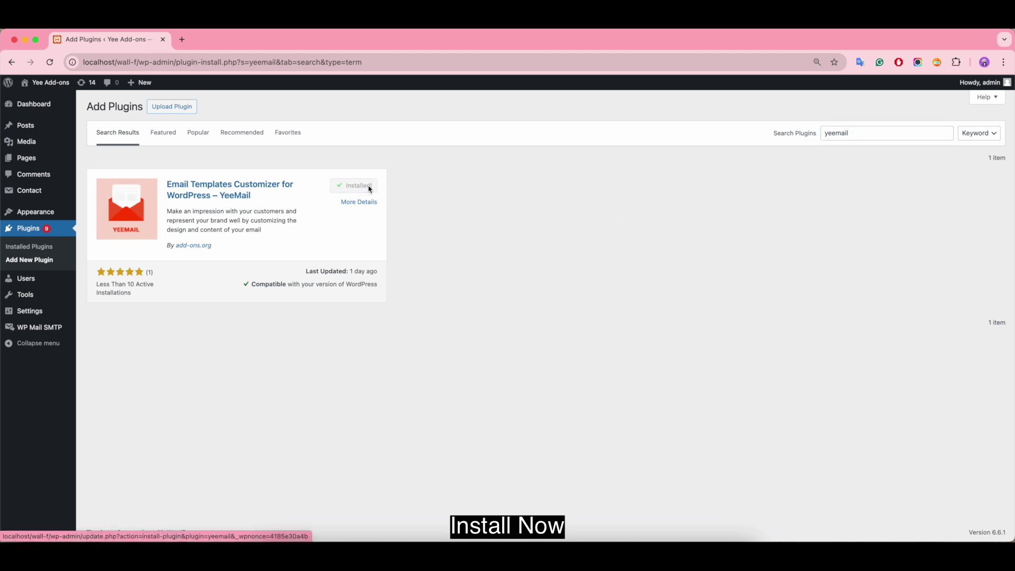
{"action": "left_click", "coordinate": [363, 190]}
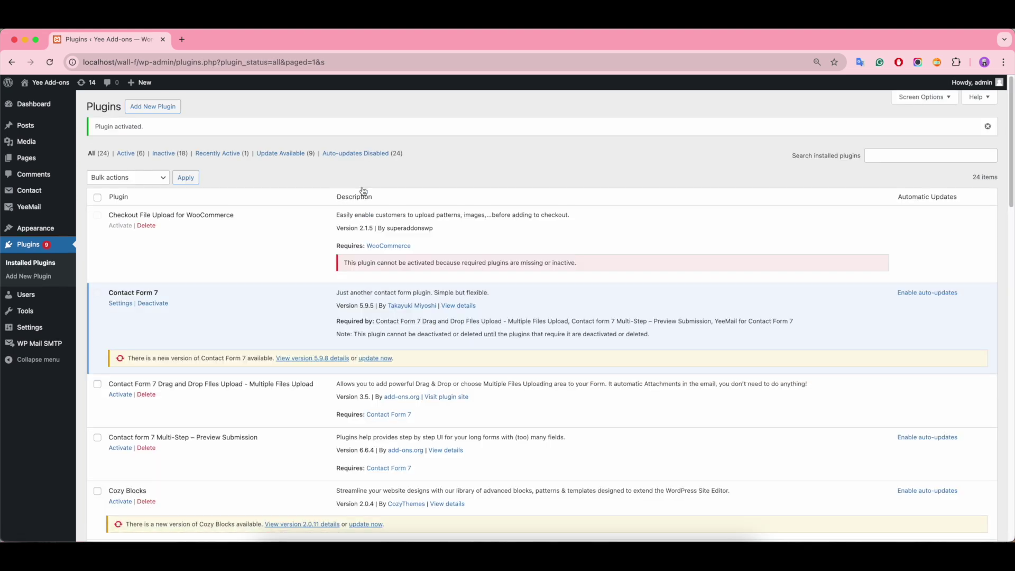
Open the YeeMail Email Templates list showing the enabled Default Template
{"action": "scroll", "coordinate": [363, 190], "scroll_direction": "down", "scroll_amount": 15}
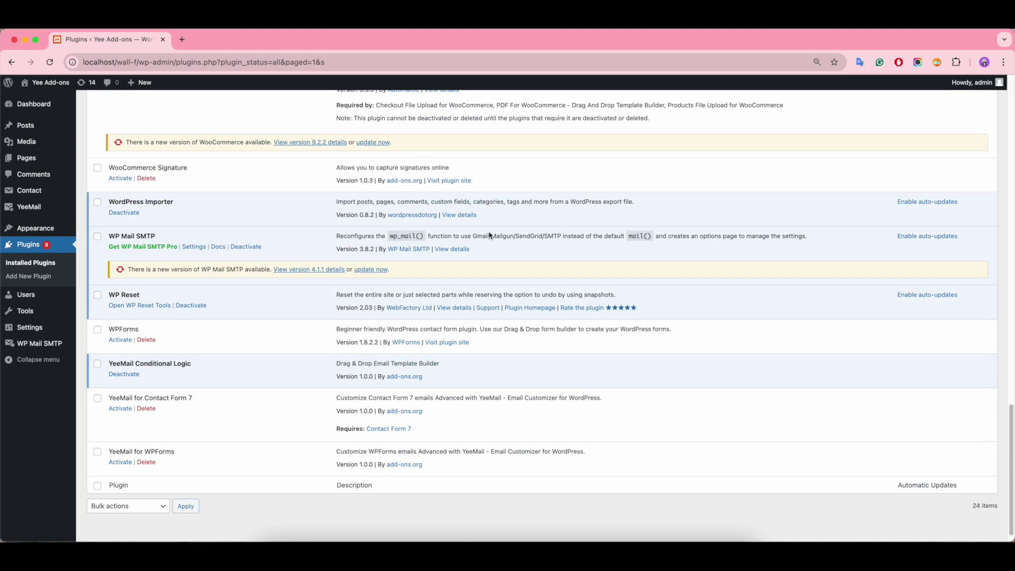
{"action": "scroll", "coordinate": [255, 327], "scroll_direction": "up", "scroll_amount": 10}
{"action": "scroll", "coordinate": [256, 327], "scroll_direction": "down", "scroll_amount": 4}
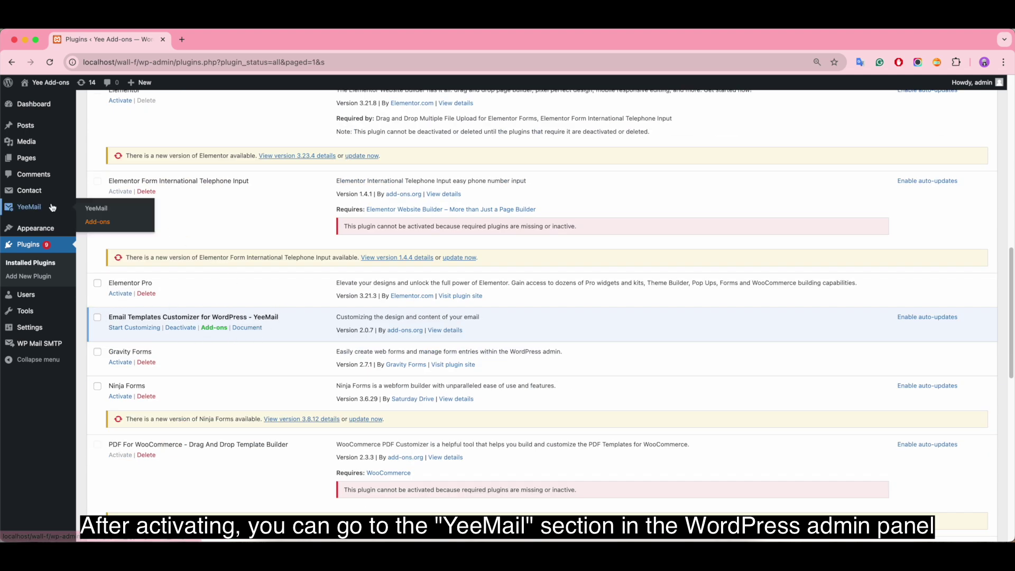
{"action": "left_click", "coordinate": [97, 210]}
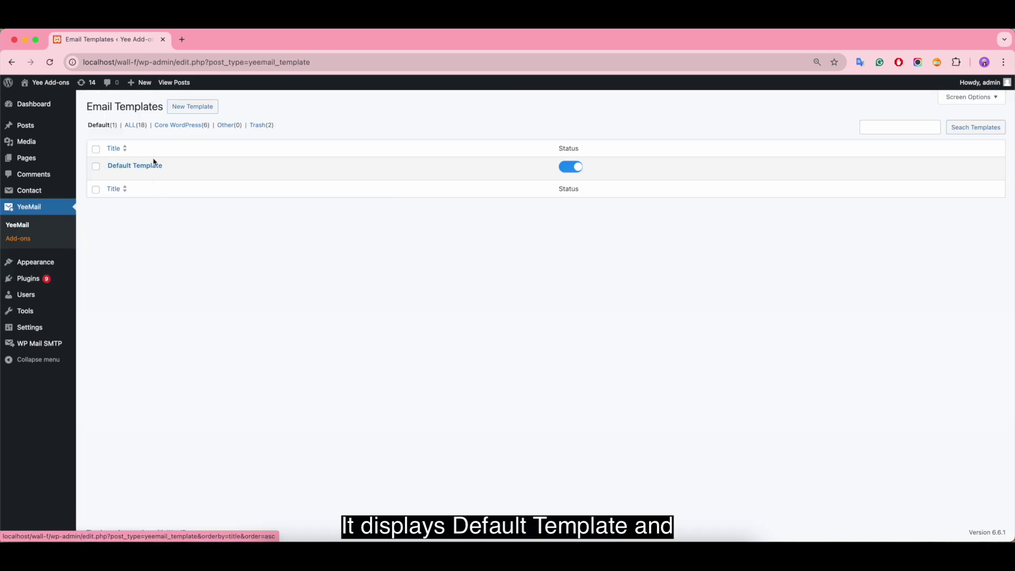
Filter the templates to Core WordPress, then back to all 18 templates
{"action": "left_click", "coordinate": [131, 127]}
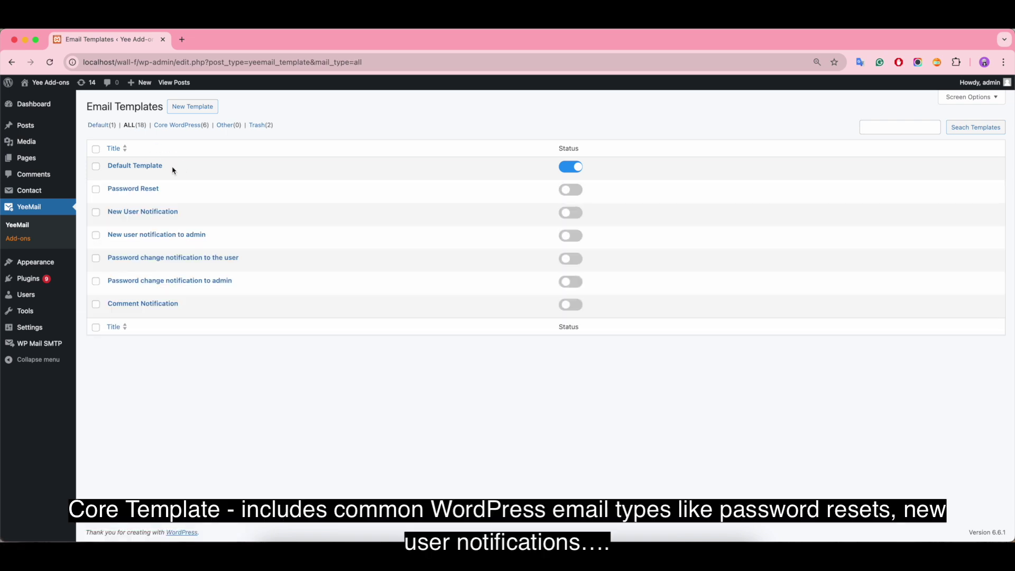
{"action": "left_click", "coordinate": [182, 128]}
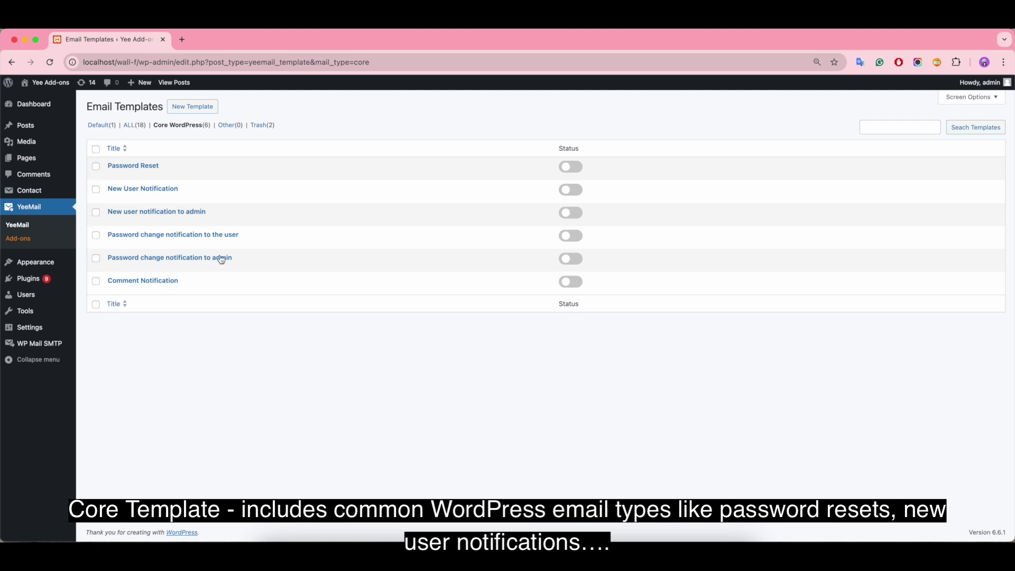
{"action": "left_click", "coordinate": [130, 127]}
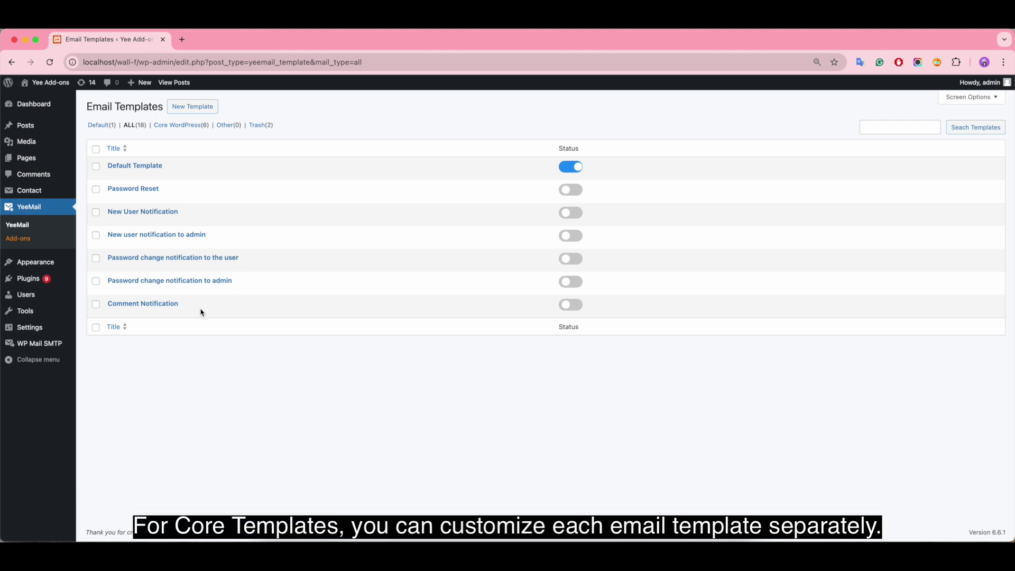
Preview the Password Reset and New User Notification designs, then open the Default Template
{"action": "left_click", "coordinate": [147, 189]}
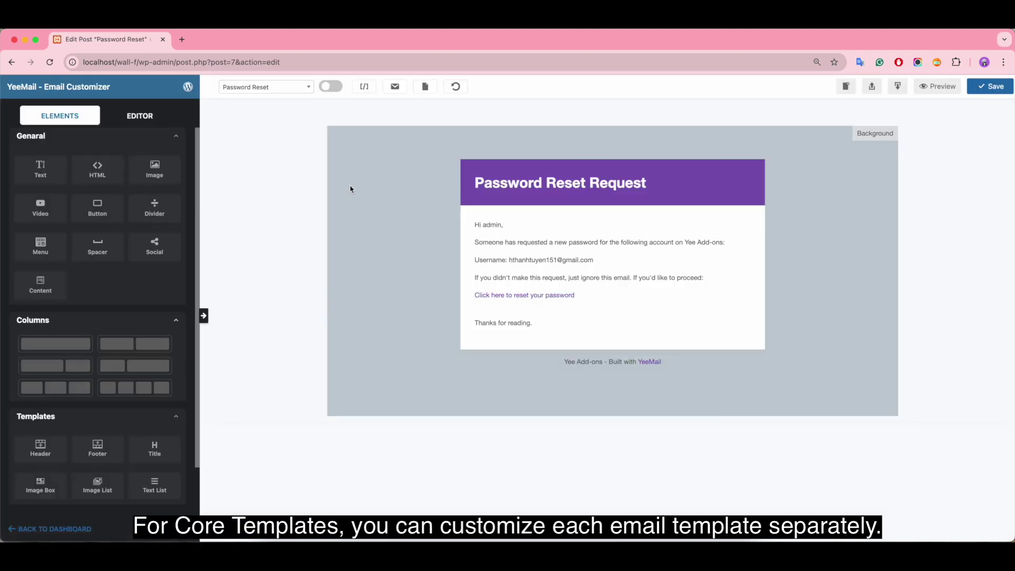
{"action": "left_click", "coordinate": [483, 239]}
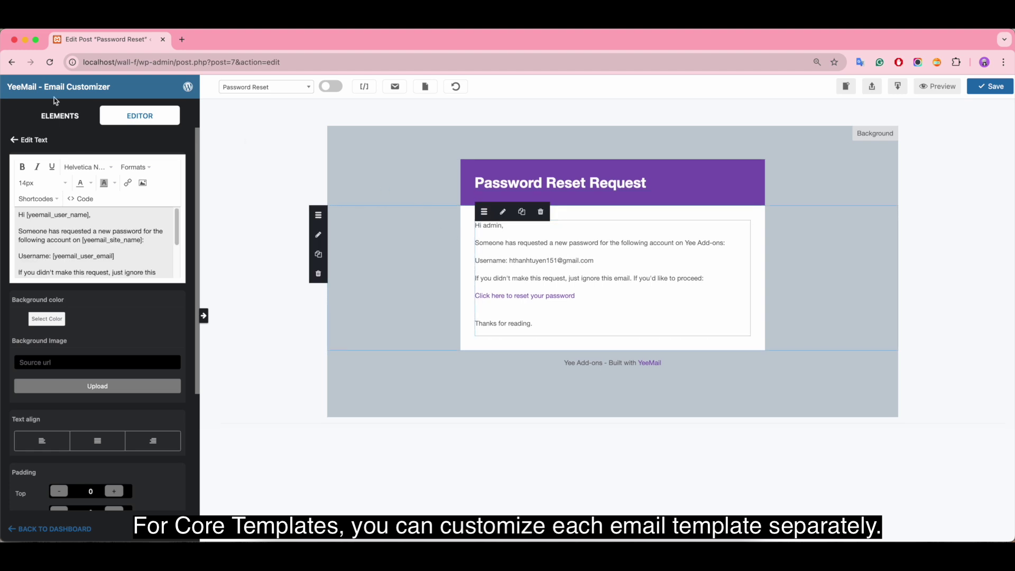
{"action": "left_click", "coordinate": [11, 62]}
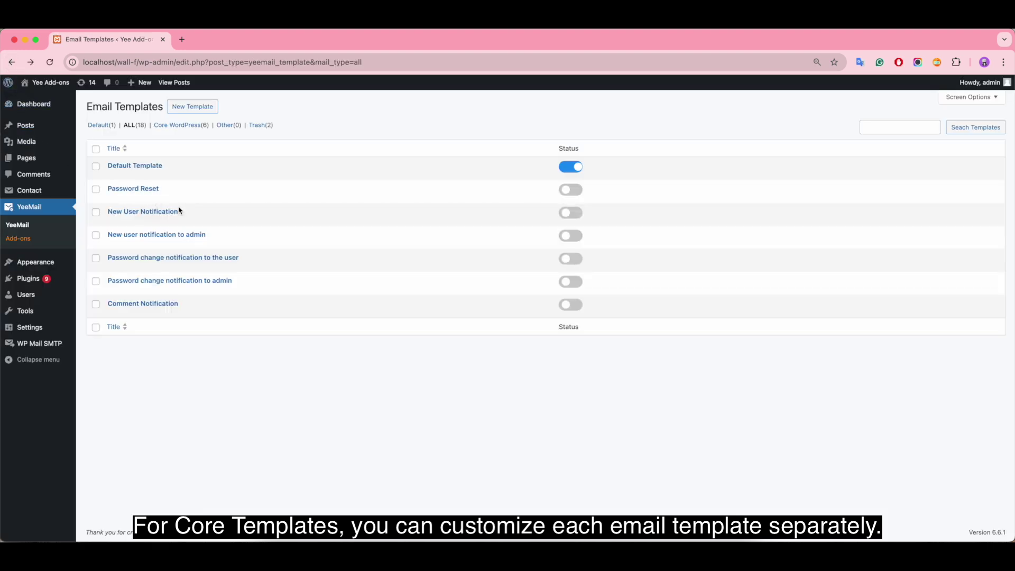
{"action": "left_click", "coordinate": [165, 211]}
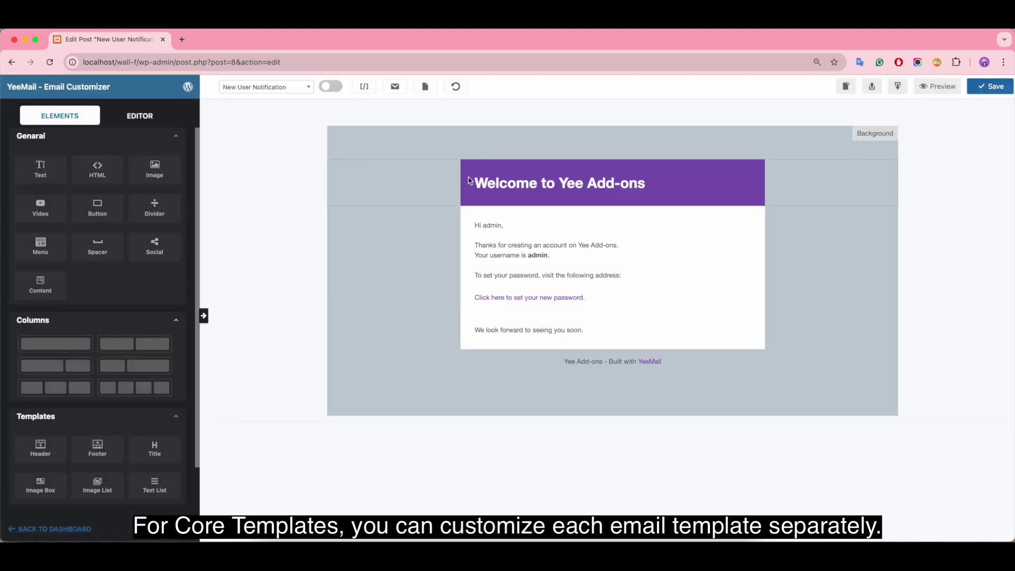
{"action": "left_click", "coordinate": [511, 275]}
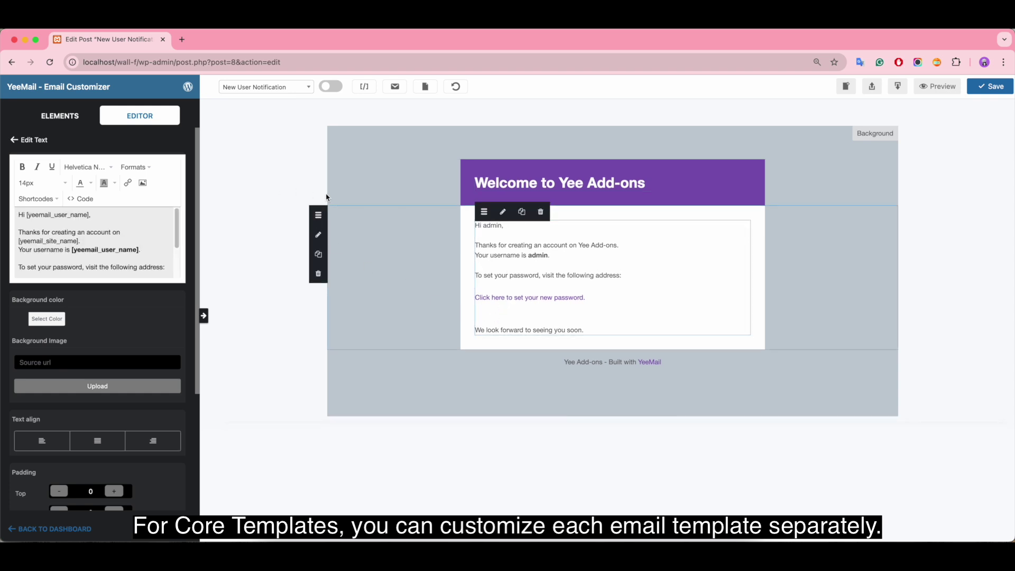
{"action": "left_click", "coordinate": [11, 62]}
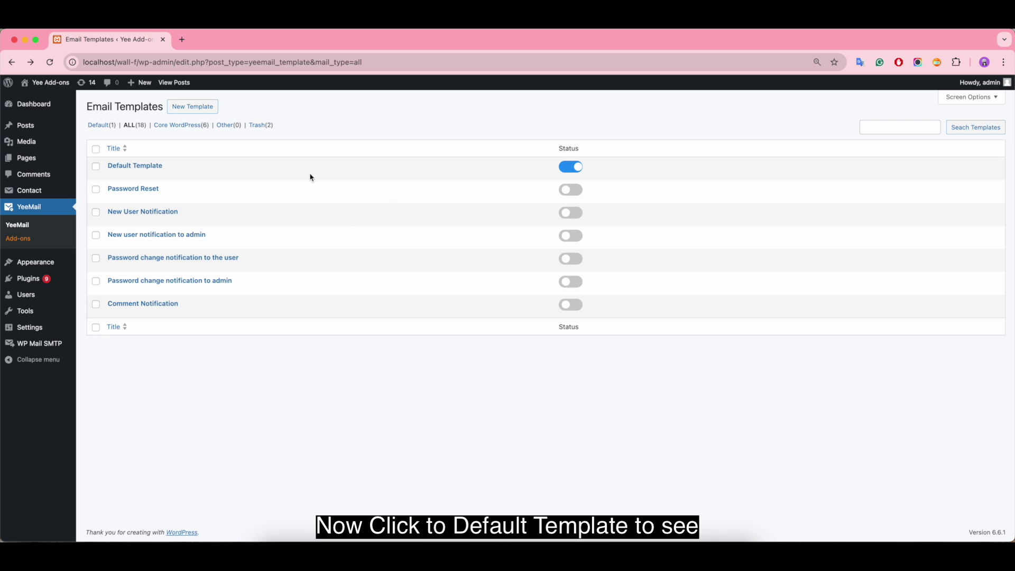
{"action": "left_click", "coordinate": [148, 169]}
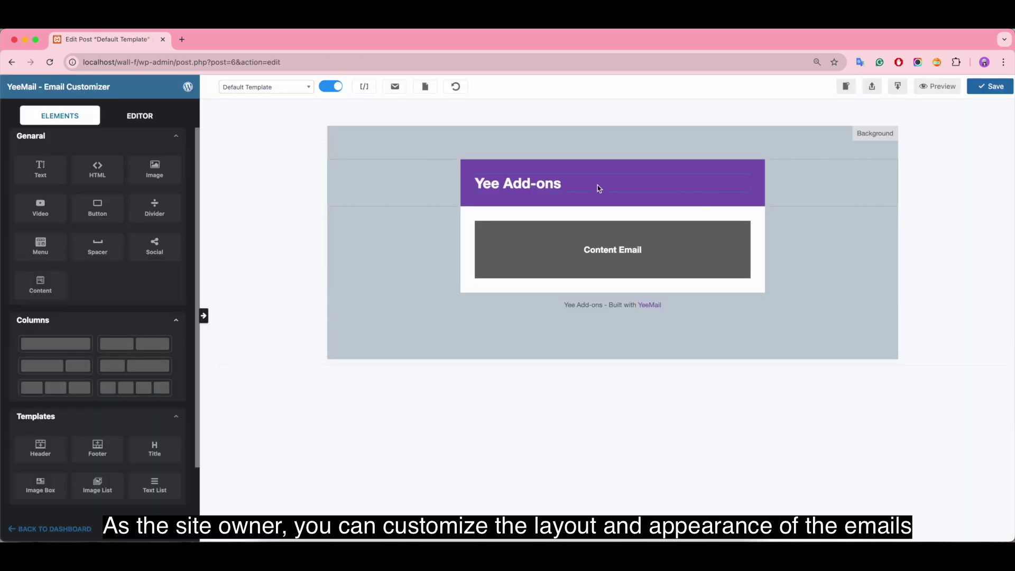
Inspect the Default Template's Yee Add-ons header, footer and Content Email blocks
{"action": "left_click", "coordinate": [664, 191]}
{"action": "left_click", "coordinate": [730, 306]}
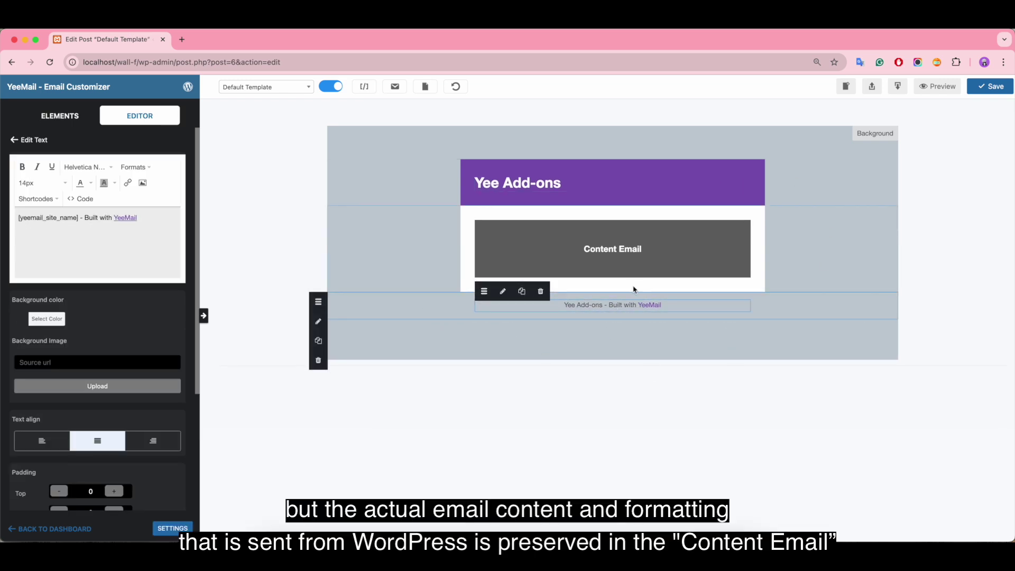
{"action": "left_click", "coordinate": [626, 246]}
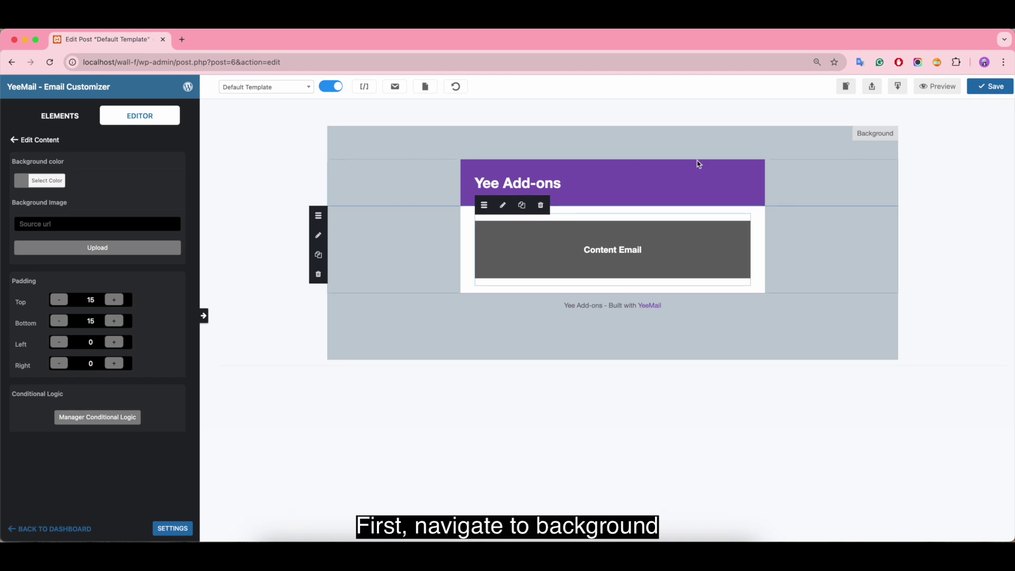
Set the email's outer background colour to light grey #f2f2f2
{"action": "left_click", "coordinate": [889, 134]}
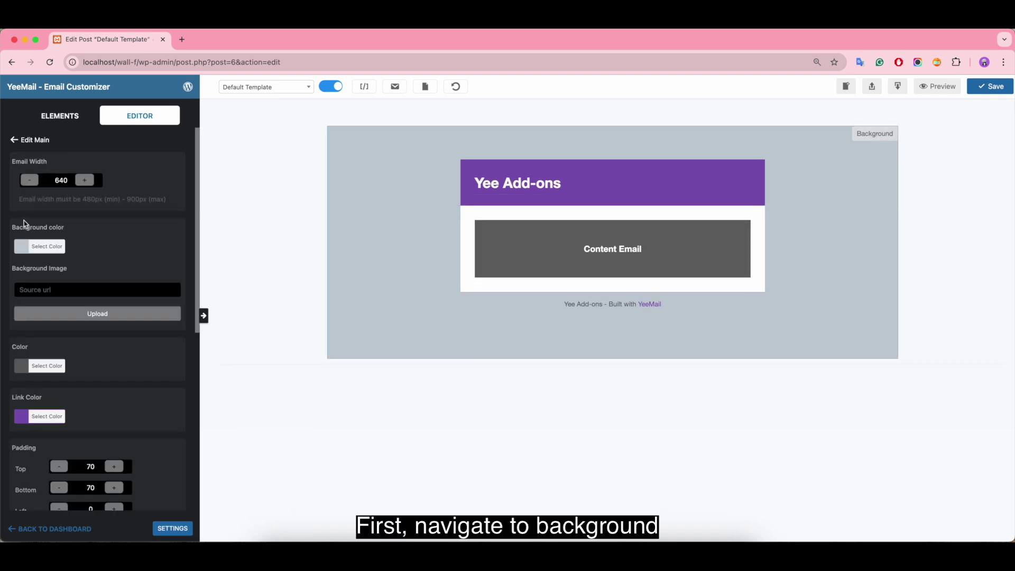
{"action": "left_click", "coordinate": [18, 252]}
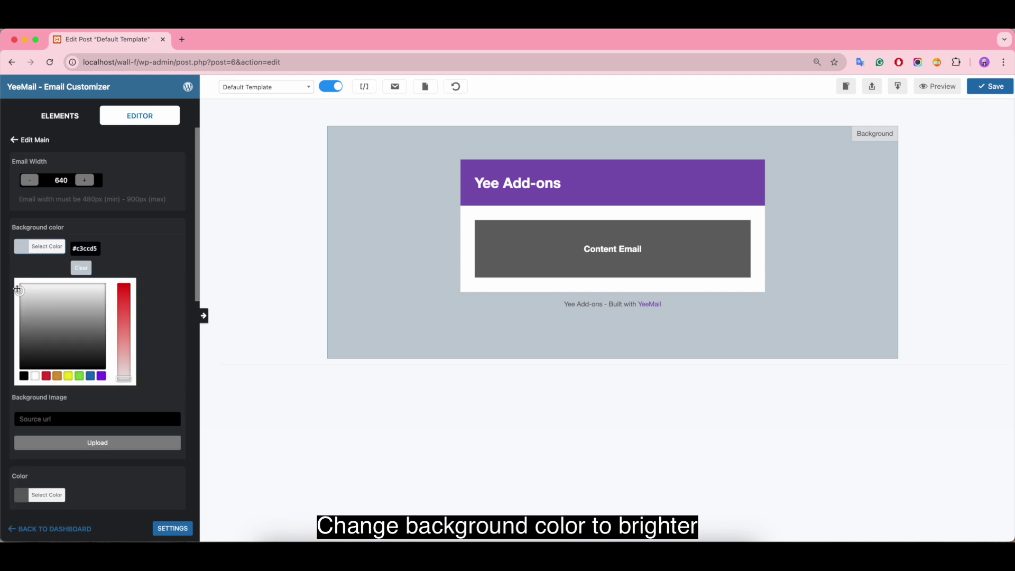
{"action": "left_click_drag", "start_coordinate": [18, 290], "coordinate": [29, 287]}
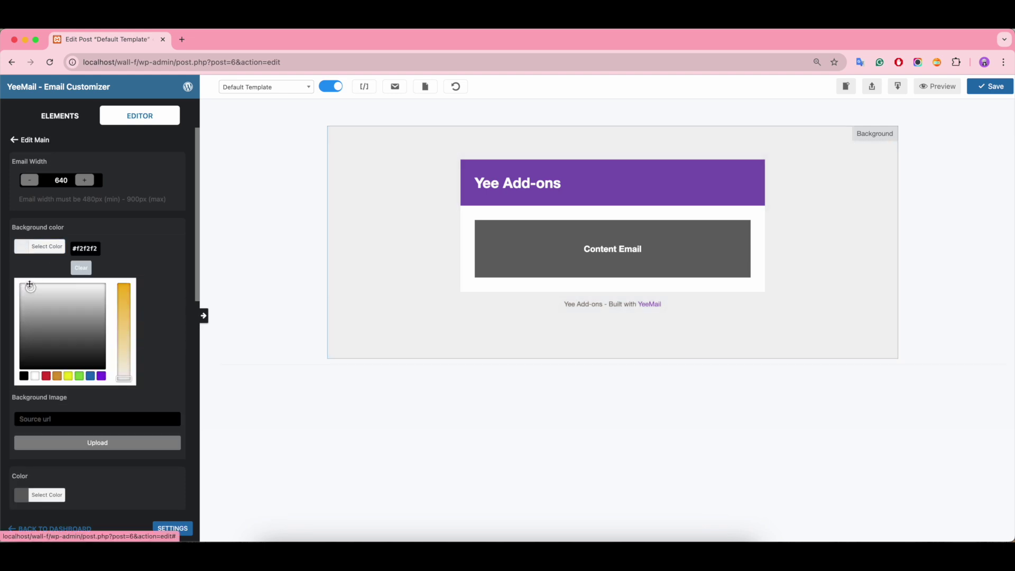
{"action": "left_click", "coordinate": [32, 123]}
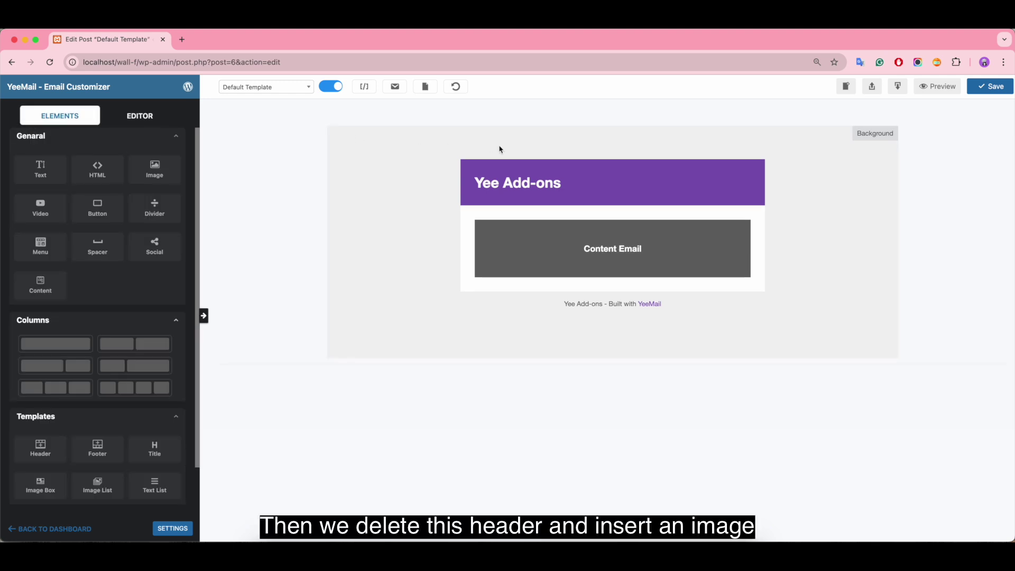
Delete the purple header and add a one-column row with an Image element
{"action": "left_click", "coordinate": [470, 163]}
{"action": "left_click", "coordinate": [317, 228]}
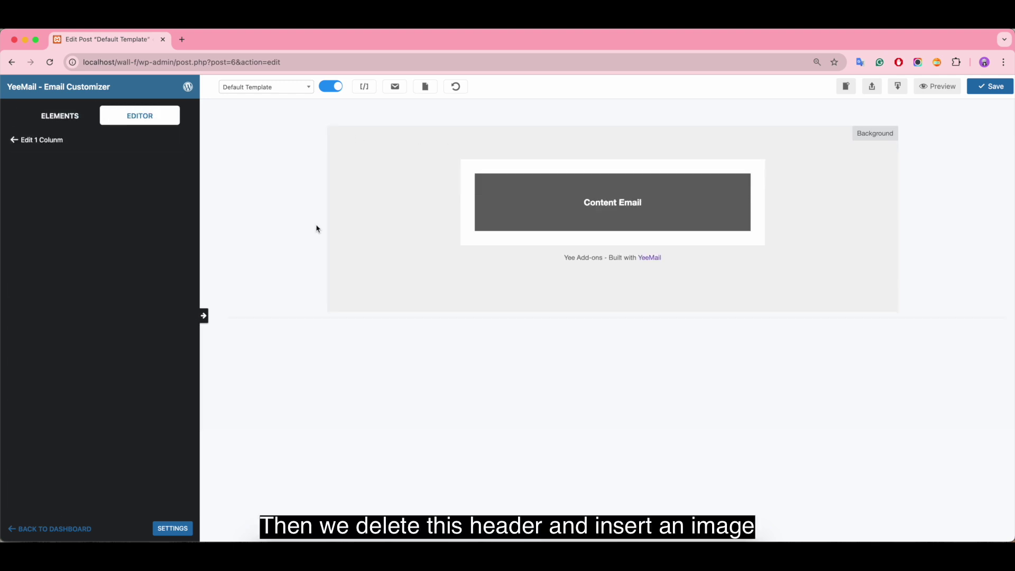
{"action": "left_click", "coordinate": [61, 117]}
{"action": "left_click_drag", "start_coordinate": [198, 269], "coordinate": [439, 173]}
{"action": "left_click_drag", "start_coordinate": [145, 170], "coordinate": [539, 176]}
{"action": "left_click", "coordinate": [539, 176]}
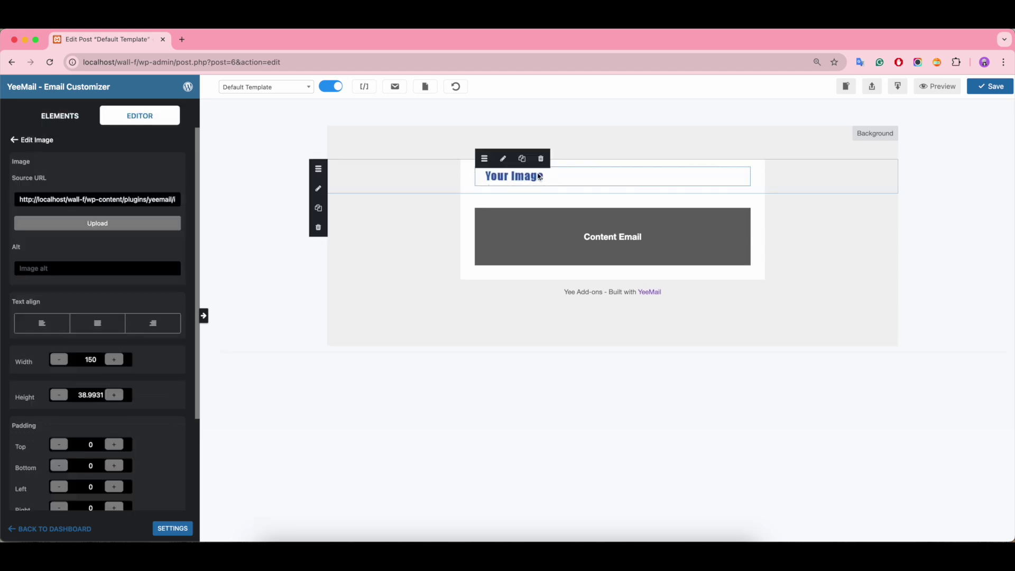
Set the image's Source URL to the HEADER-640X150.png banner address
{"action": "left_click", "coordinate": [111, 228]}
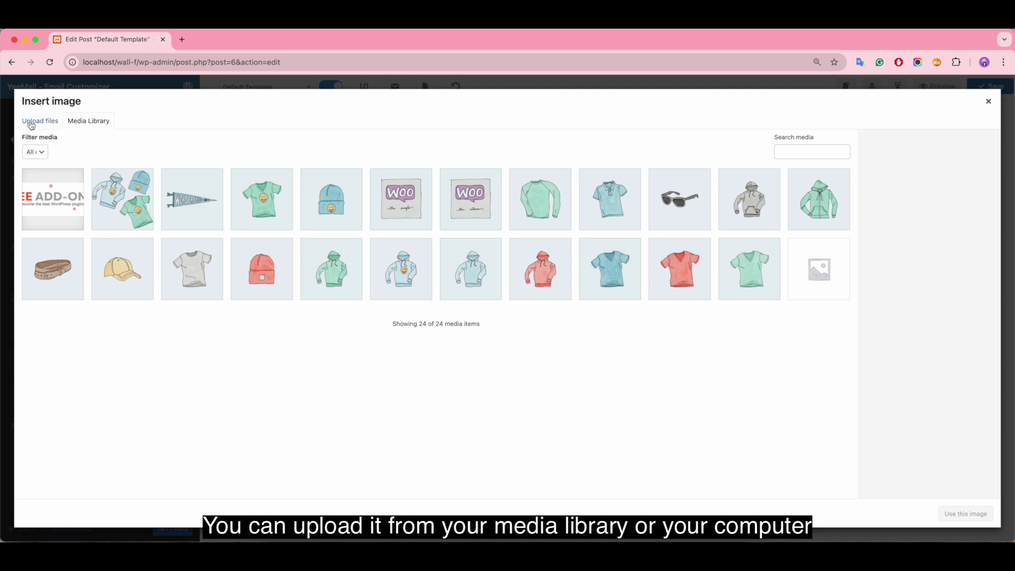
{"action": "left_click", "coordinate": [31, 125]}
{"action": "left_click", "coordinate": [101, 128]}
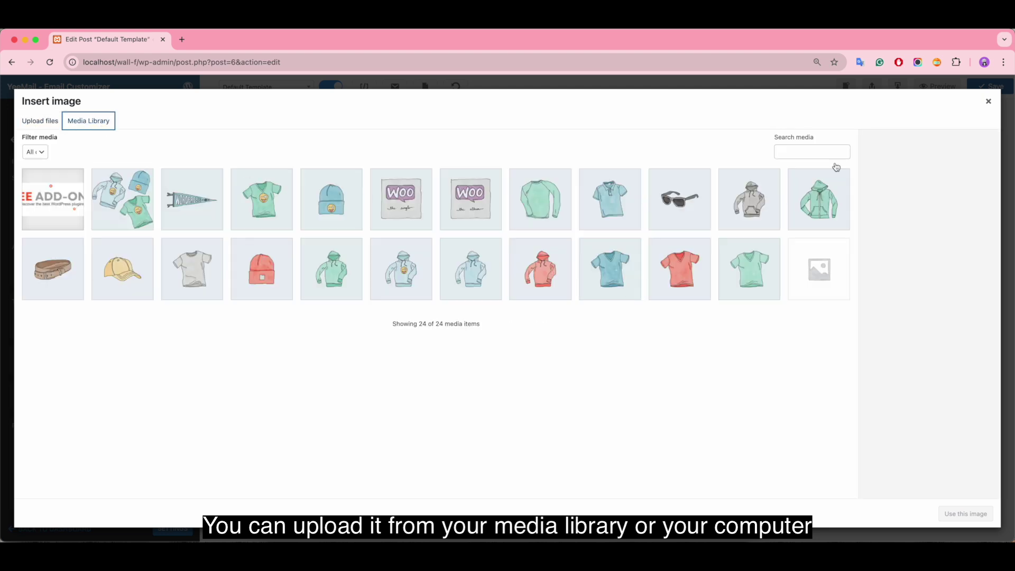
{"action": "left_click", "coordinate": [989, 101]}
{"action": "double_click", "coordinate": [150, 198]}
{"action": "key", "text": "ctrl+a"}
{"action": "key", "text": "BackSpace"}
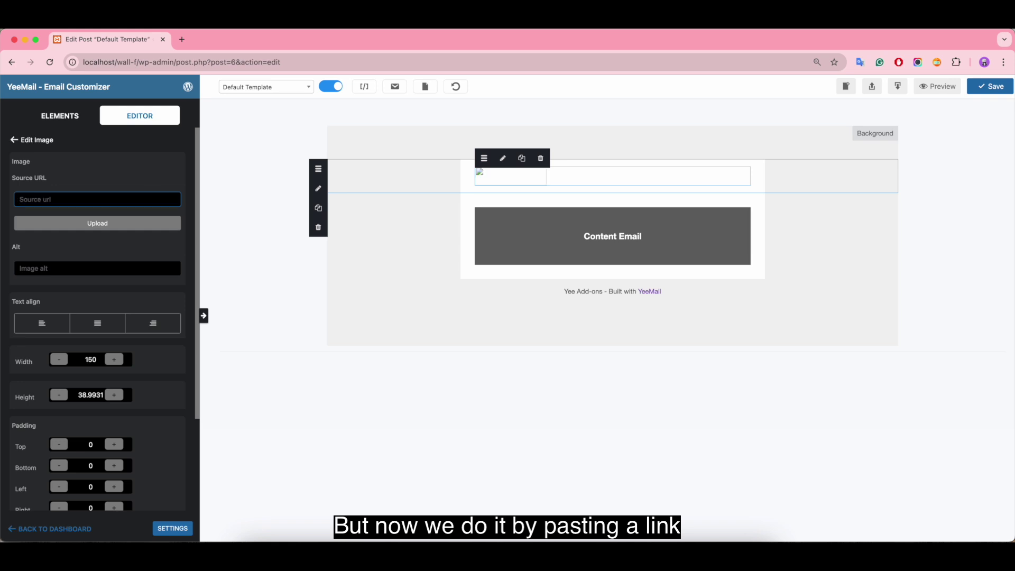
{"action": "type", "text": "http://localhost/wall-f/wp-content/uploads/2024/07/HEADER-640X150.png"}
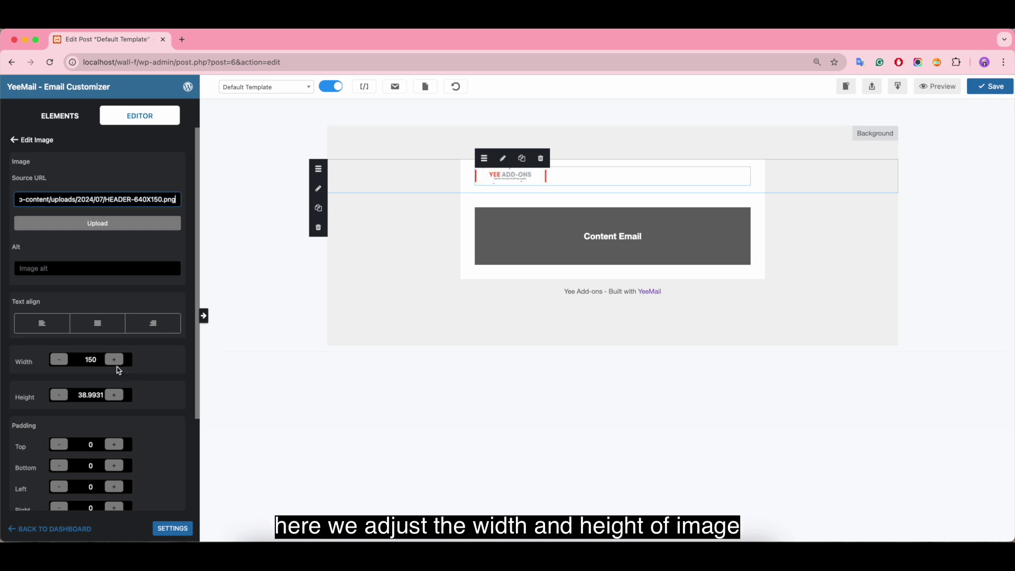
Size the banner image to width 640 and height 150
{"action": "left_click", "coordinate": [98, 361]}
{"action": "key", "text": "BackSpace"}
{"action": "key", "text": "BackSpace"}
{"action": "type", "text": "640"}
{"action": "double_click", "coordinate": [91, 395]}
{"action": "type", "text": "1"}
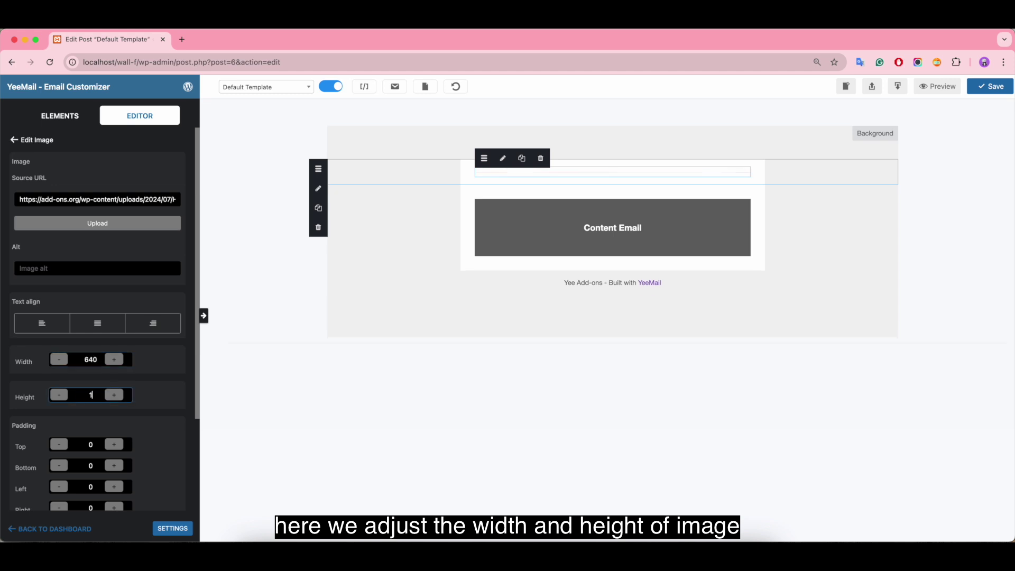
{"action": "type", "text": "50"}
{"action": "scroll", "coordinate": [127, 376], "scroll_direction": "down", "scroll_amount": 4}
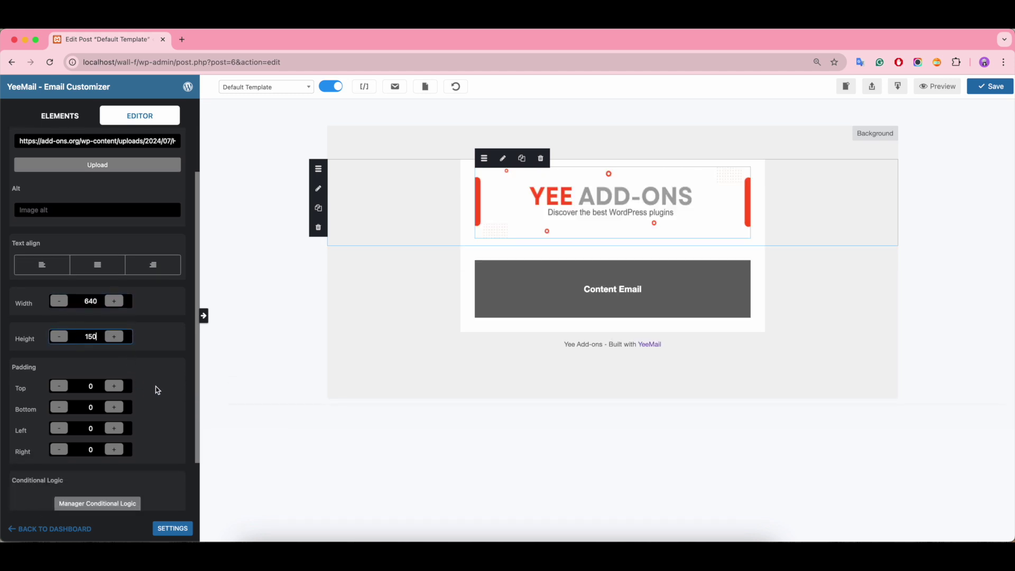
{"action": "left_click", "coordinate": [91, 381]}
Set the banner container's left and right padding to 0
{"action": "left_click", "coordinate": [470, 206]}
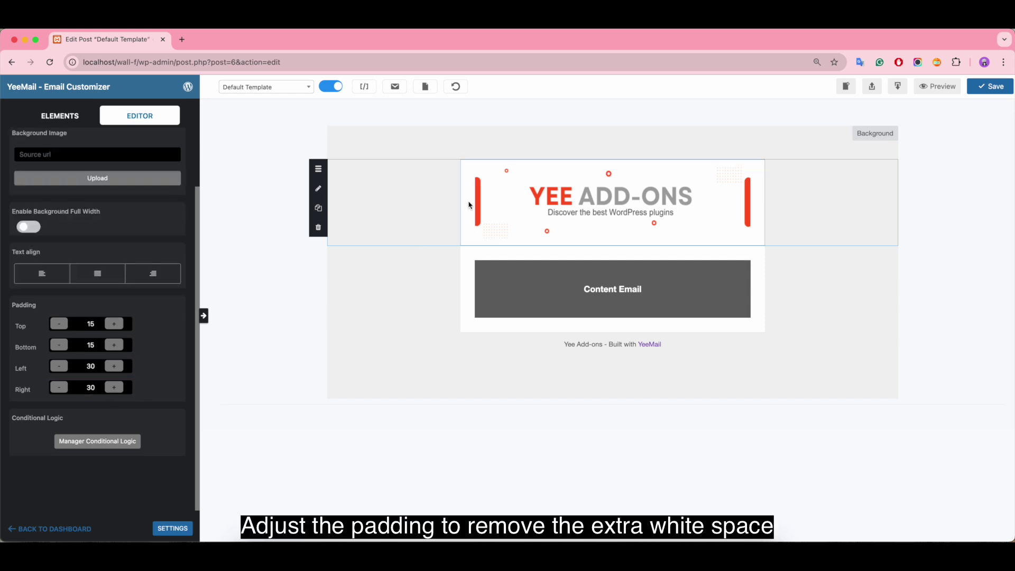
{"action": "double_click", "coordinate": [90, 367]}
{"action": "type", "text": "0"}
{"action": "double_click", "coordinate": [91, 388]}
{"action": "type", "text": "0"}
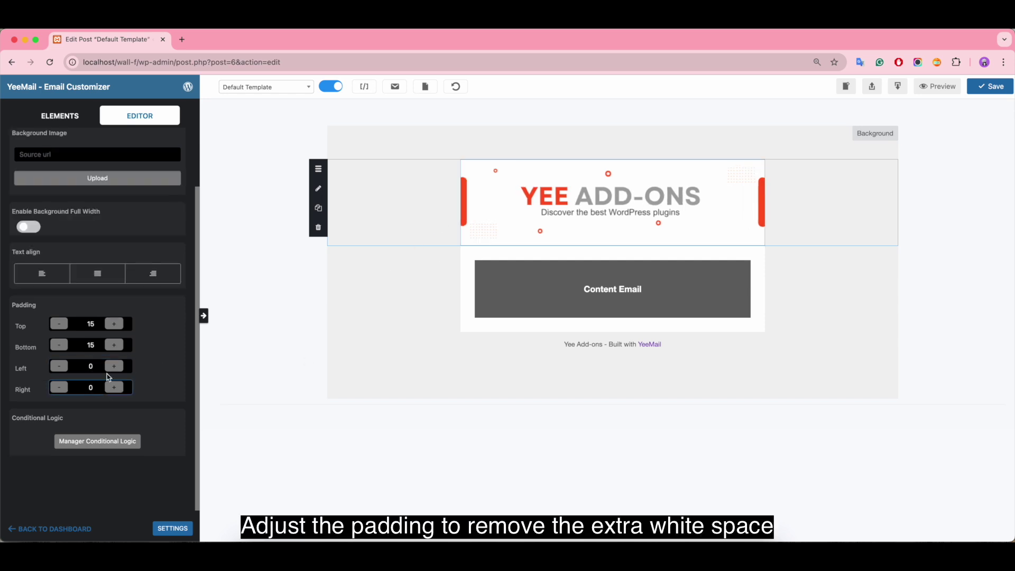
{"action": "left_click", "coordinate": [453, 277]}
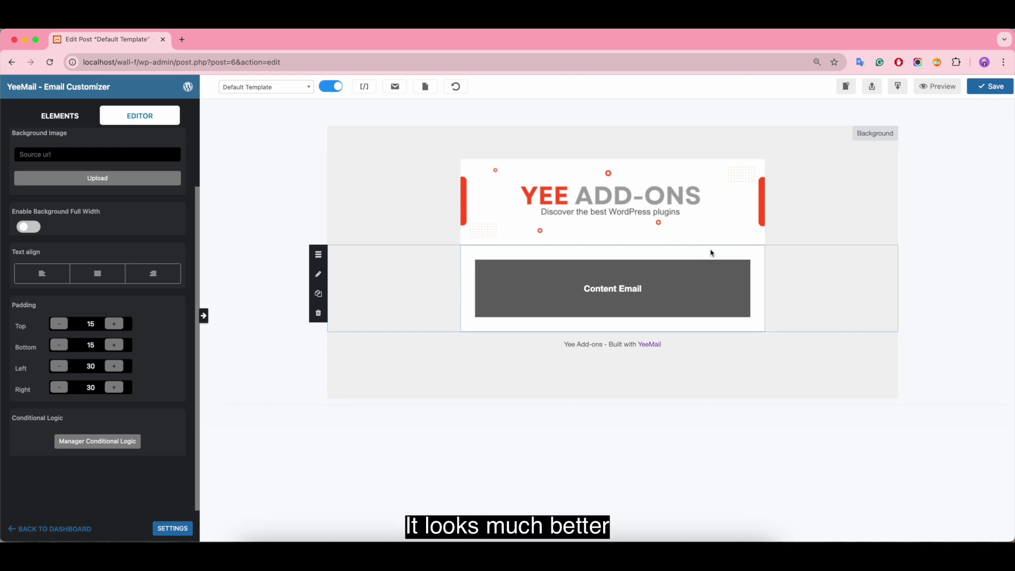
Add a Button element under the banner and label it VIEW PLUGINS
{"action": "left_click", "coordinate": [63, 117]}
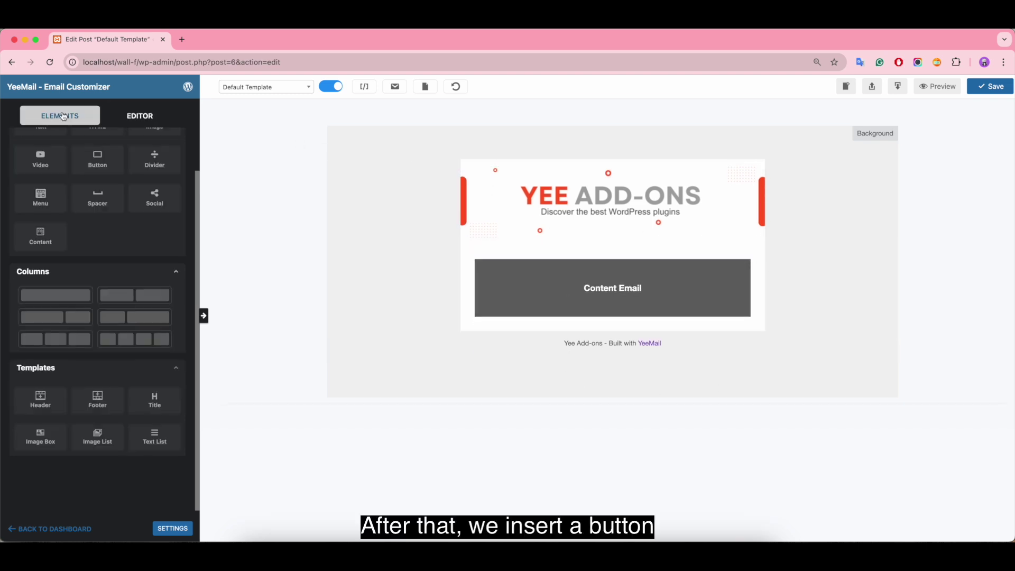
{"action": "scroll", "coordinate": [129, 227], "scroll_direction": "up", "scroll_amount": 3}
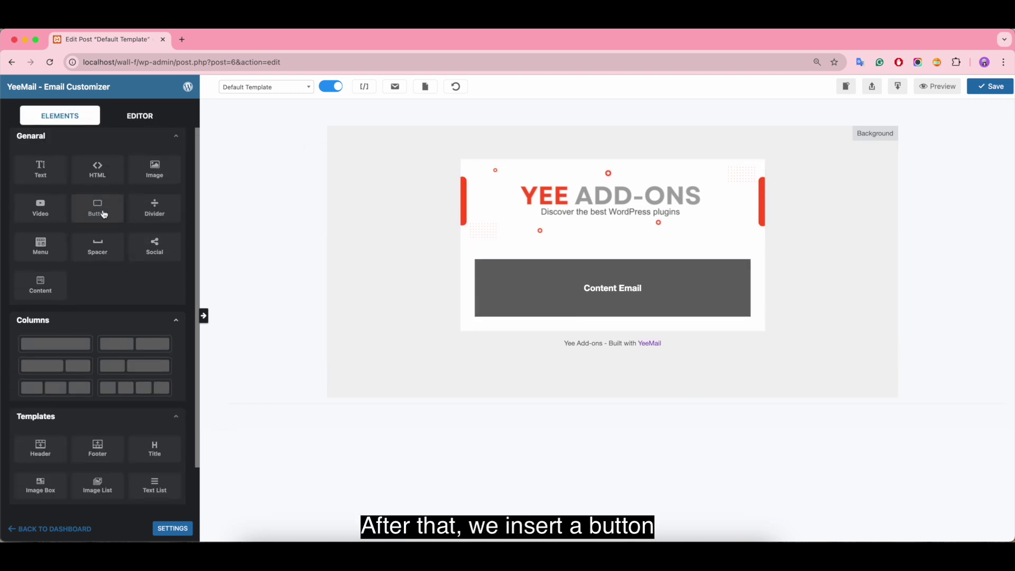
{"action": "left_click_drag", "start_coordinate": [98, 208], "coordinate": [618, 254]}
{"action": "left_click", "coordinate": [639, 252]}
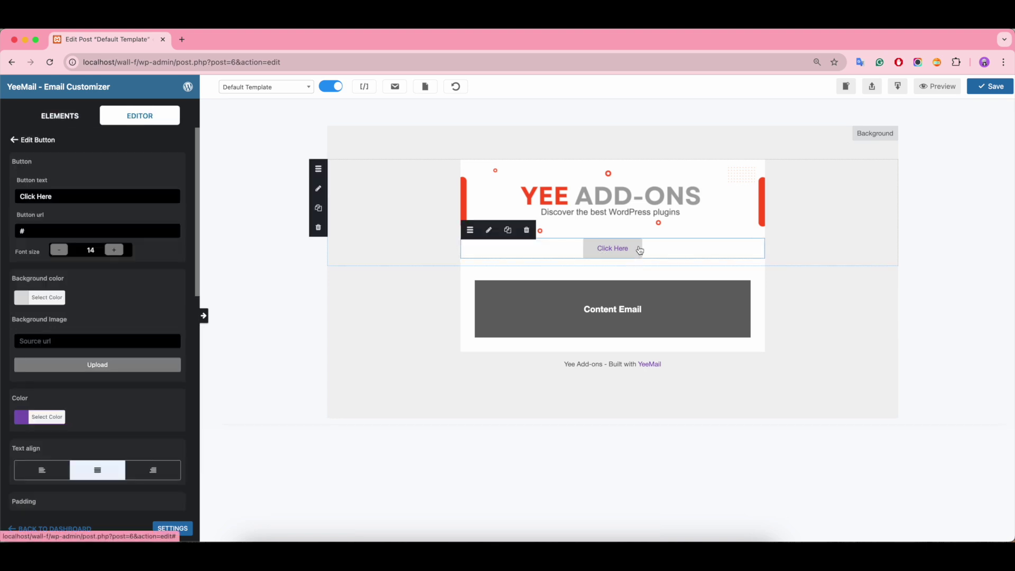
{"action": "left_click", "coordinate": [75, 194]}
{"action": "key", "text": "BackSpace"}
{"action": "key", "text": "BackSpace"}
{"action": "key", "text": "BackSpace"}
{"action": "key", "text": "BackSpace"}
{"action": "key", "text": "BackSpace"}
{"action": "key", "text": "BackSpace"}
{"action": "key", "text": "BackSpace"}
{"action": "key", "text": "BackSpace"}
{"action": "key", "text": "BackSpace"}
{"action": "key", "text": "BackSpace"}
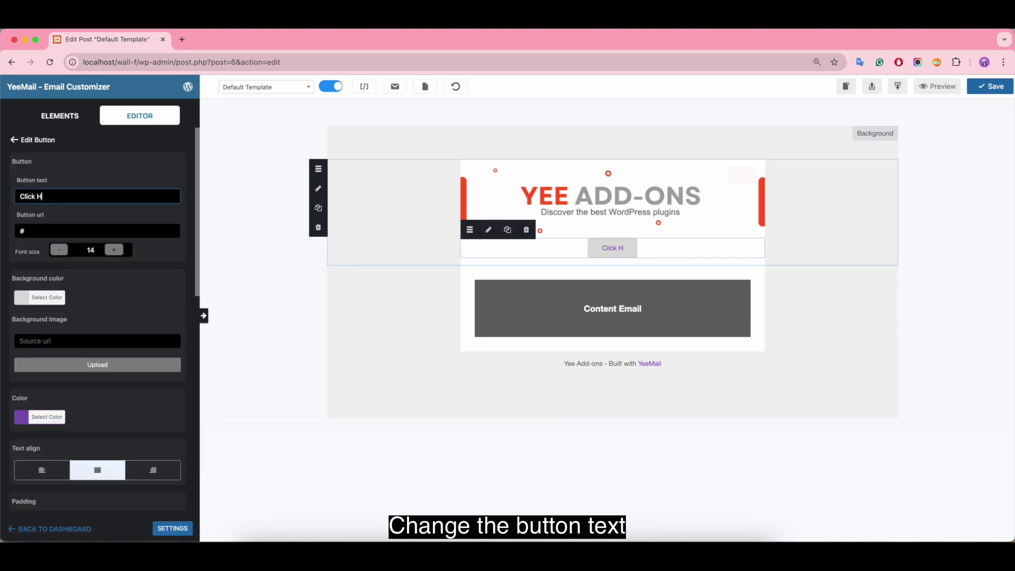
{"action": "type", "text": "VIEW PLUGINS"}
{"action": "left_click", "coordinate": [182, 39]}
{"action": "type", "text": "A"}
{"action": "key", "text": "Return"}
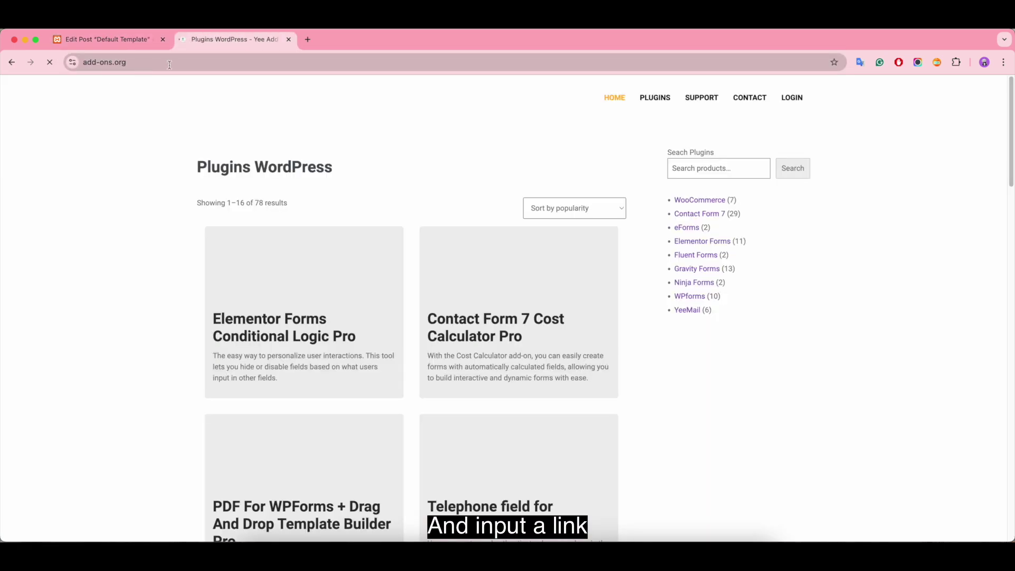
{"action": "left_click", "coordinate": [143, 62]}
{"action": "key", "text": "super+c"}
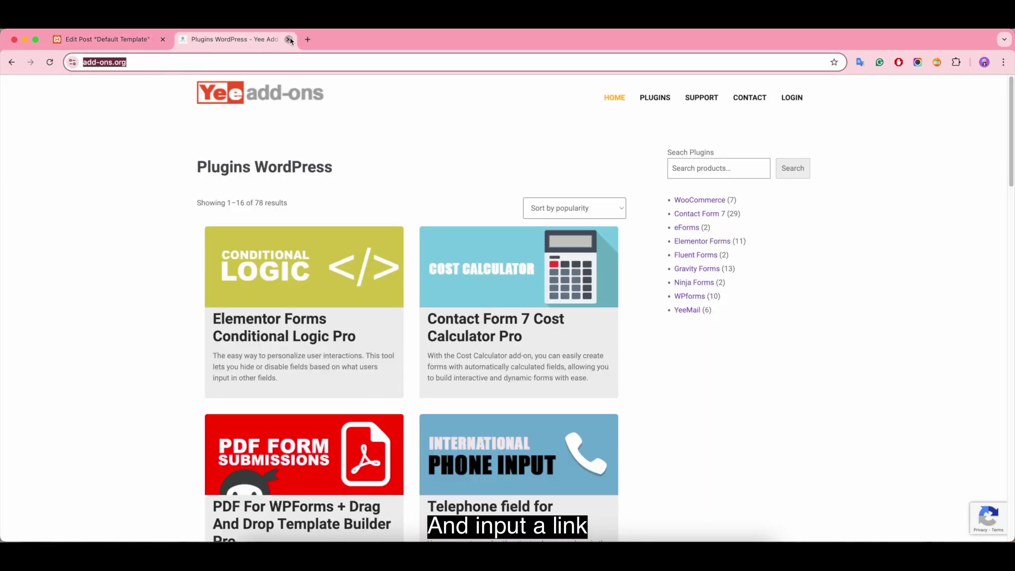
{"action": "left_click", "coordinate": [289, 39]}
{"action": "left_click", "coordinate": [43, 231]}
{"action": "key", "text": "super+a"}
{"action": "key", "text": "BackSpace"}
{"action": "key", "text": "super+v"}
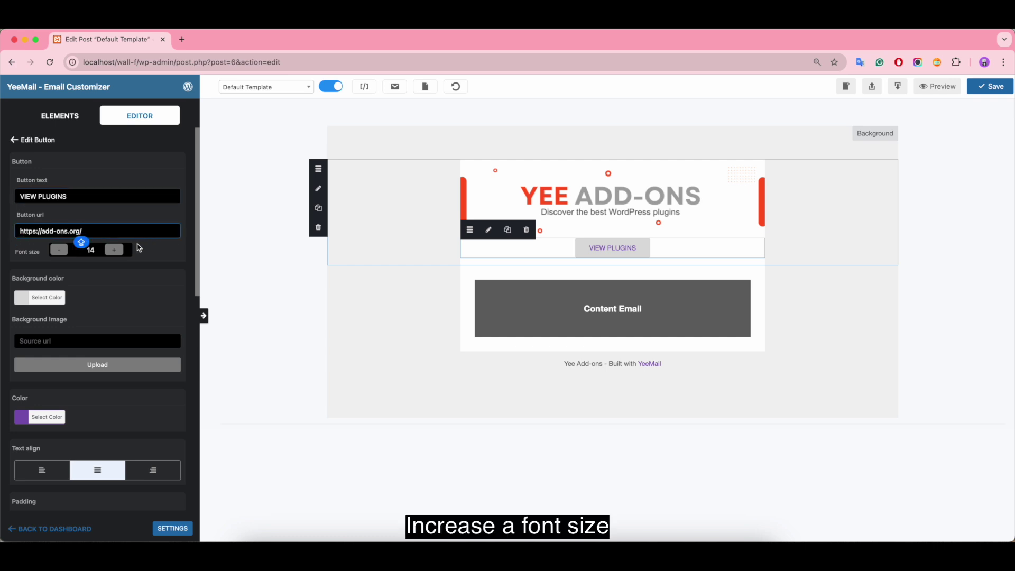
Set the button font size to 15 and its background to black #0a0a0a
{"action": "left_click", "coordinate": [118, 252]}
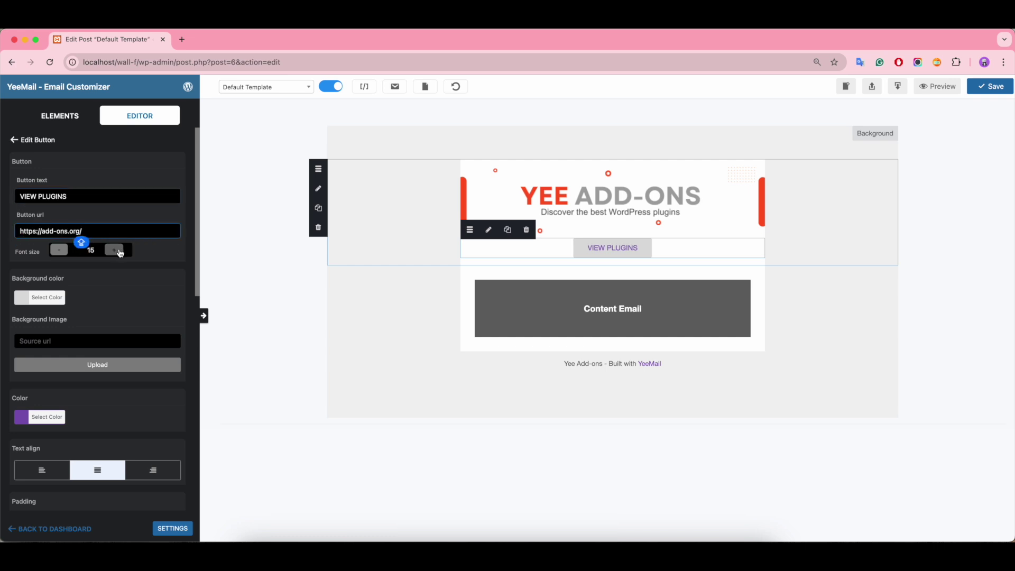
{"action": "left_click", "coordinate": [22, 299]}
{"action": "left_click", "coordinate": [24, 423]}
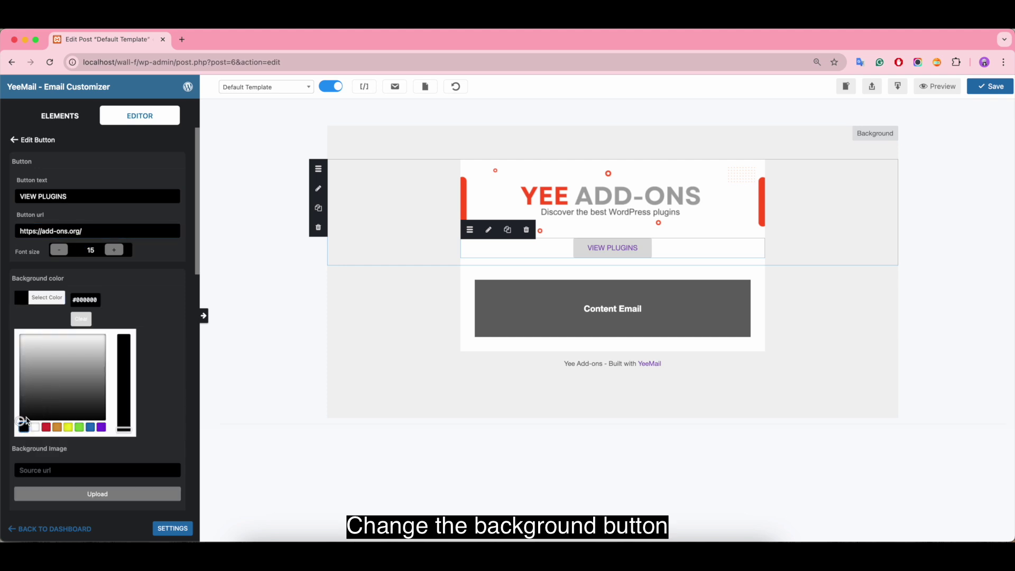
{"action": "left_click", "coordinate": [23, 418]}
{"action": "scroll", "coordinate": [36, 416], "scroll_direction": "down", "scroll_amount": 5}
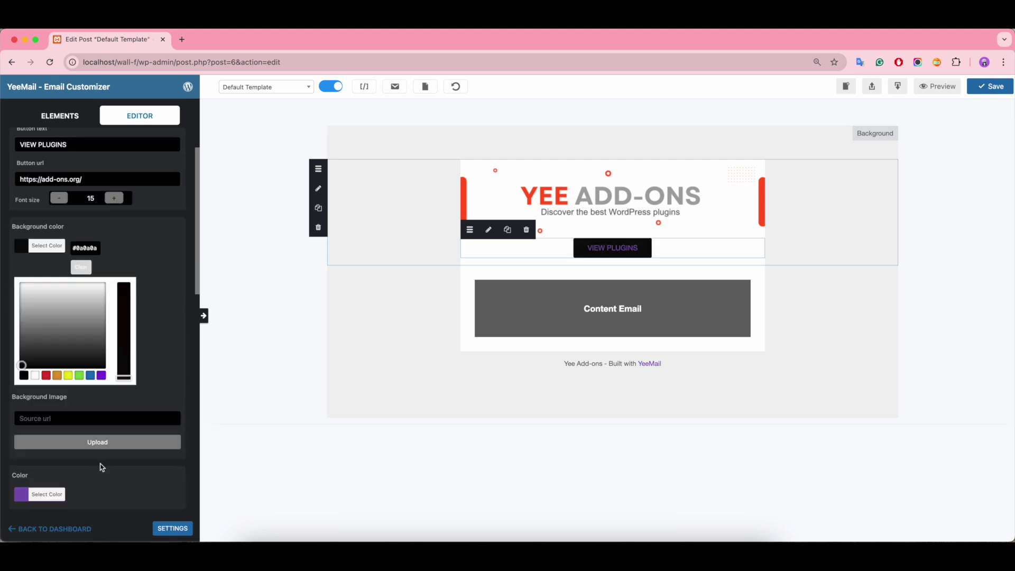
Change the button text colour to orange #e25a0b
{"action": "left_click", "coordinate": [36, 413]}
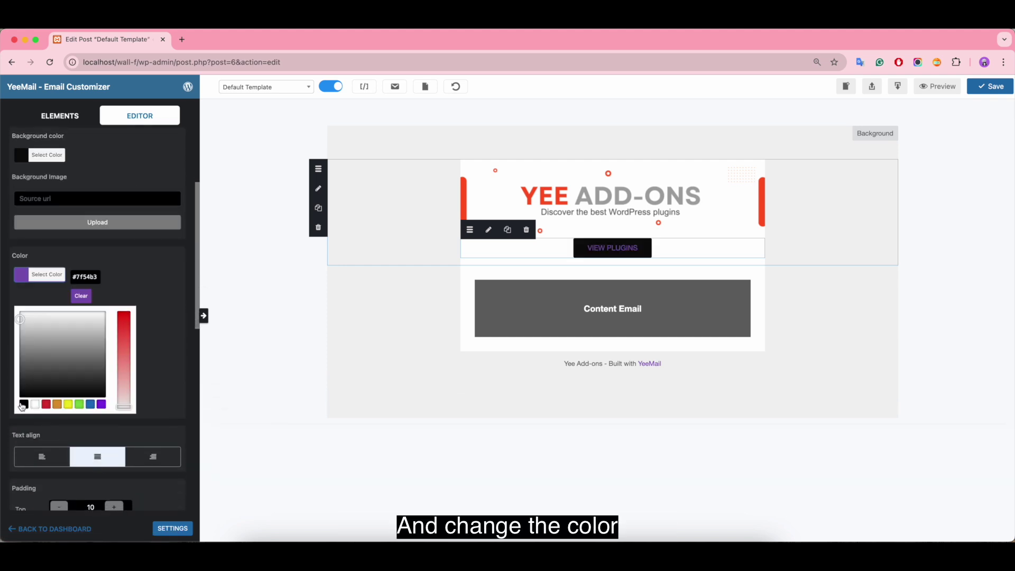
{"action": "left_click", "coordinate": [57, 404]}
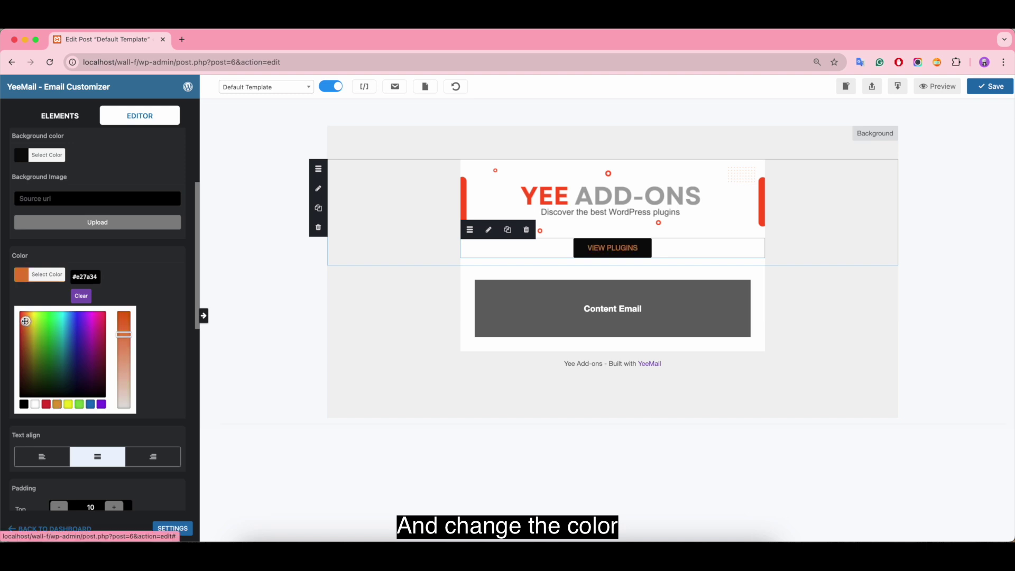
{"action": "left_click_drag", "start_coordinate": [123, 334], "coordinate": [126, 319]}
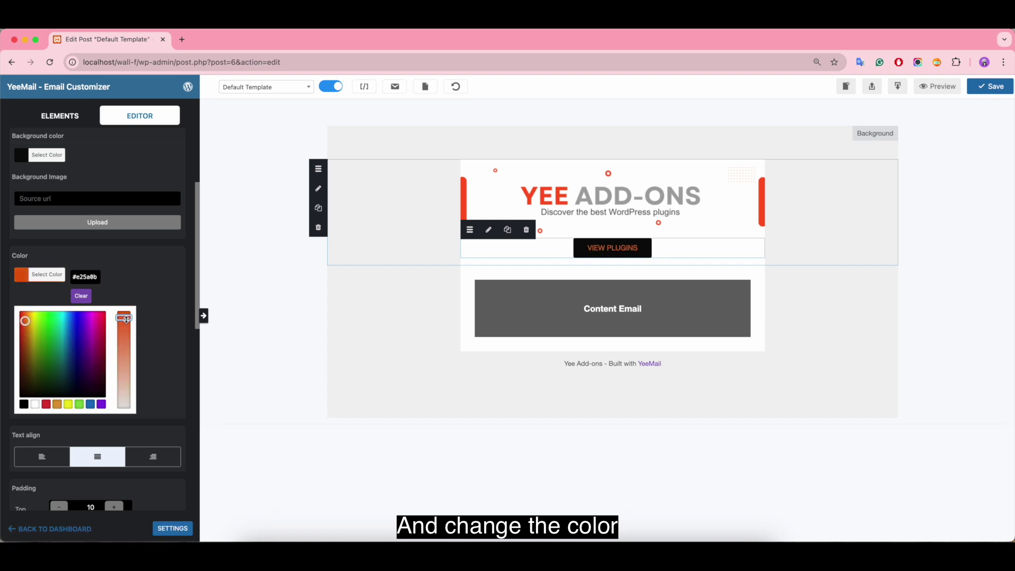
{"action": "scroll", "coordinate": [182, 412], "scroll_direction": "down", "scroll_amount": 5}
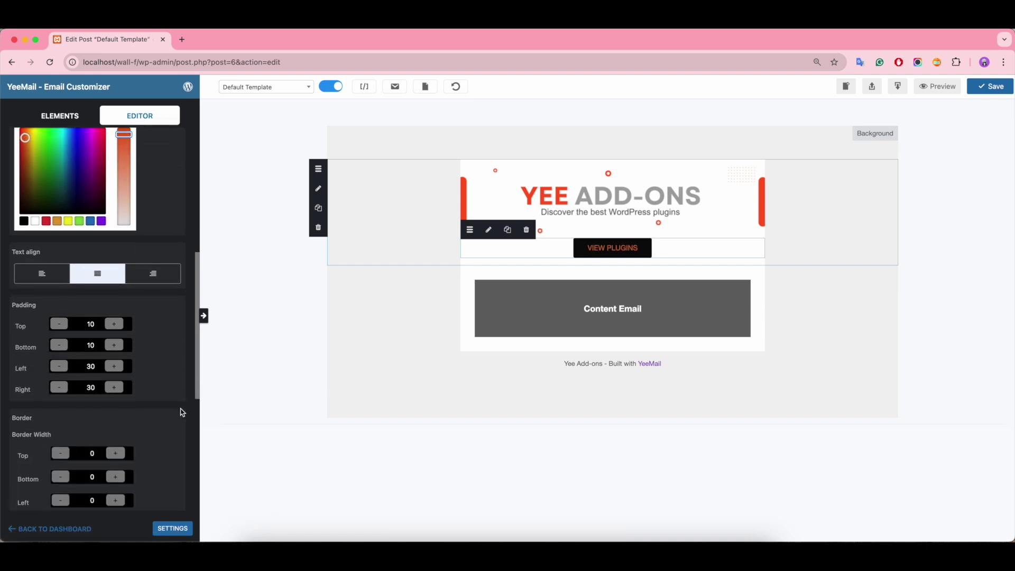
{"action": "scroll", "coordinate": [159, 381], "scroll_direction": "down", "scroll_amount": 1}
{"action": "scroll", "coordinate": [138, 349], "scroll_direction": "down", "scroll_amount": 6}
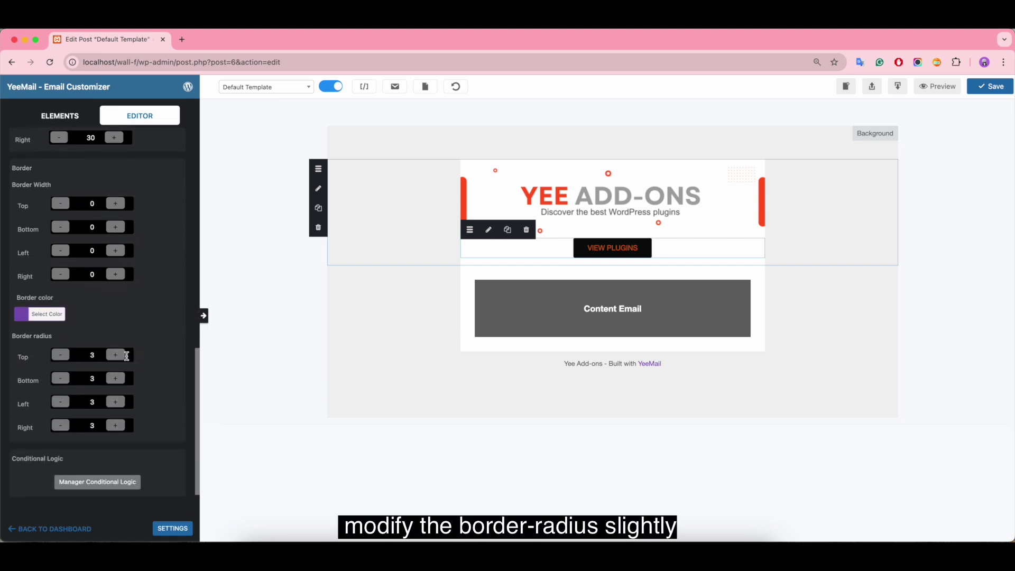
Set the button's top, bottom, left and right border radius to 10
{"action": "left_click", "coordinate": [92, 355]}
{"action": "type", "text": "10"}
{"action": "double_click", "coordinate": [92, 378]}
{"action": "type", "text": "10"}
{"action": "double_click", "coordinate": [98, 403]}
{"action": "type", "text": "10"}
{"action": "left_click", "coordinate": [95, 426]}
{"action": "double_click", "coordinate": [95, 426]}
{"action": "type", "text": "10"}
{"action": "left_click", "coordinate": [159, 352]}
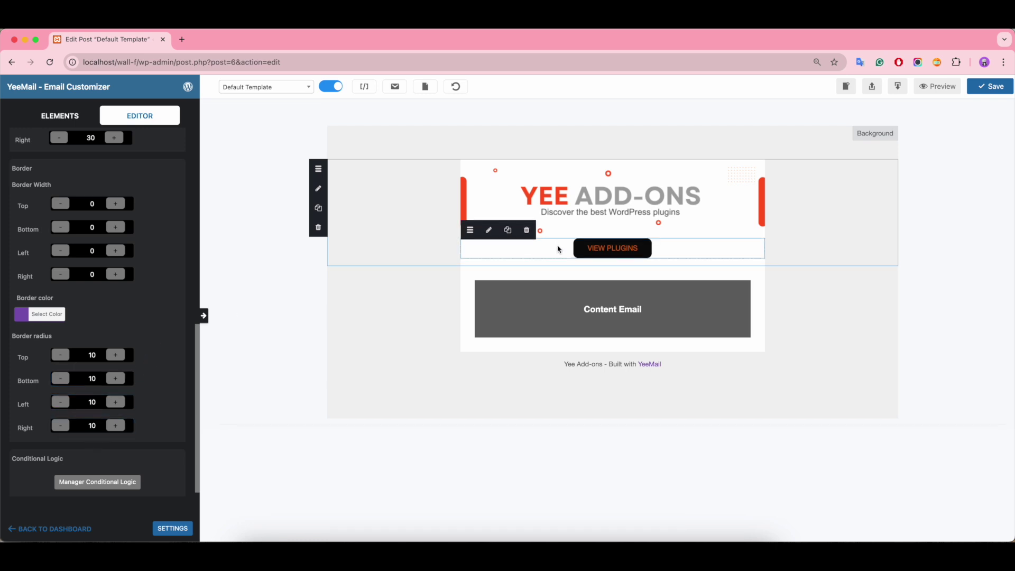
Add a one-column row with a Text element below Content Email
{"action": "left_click", "coordinate": [60, 116]}
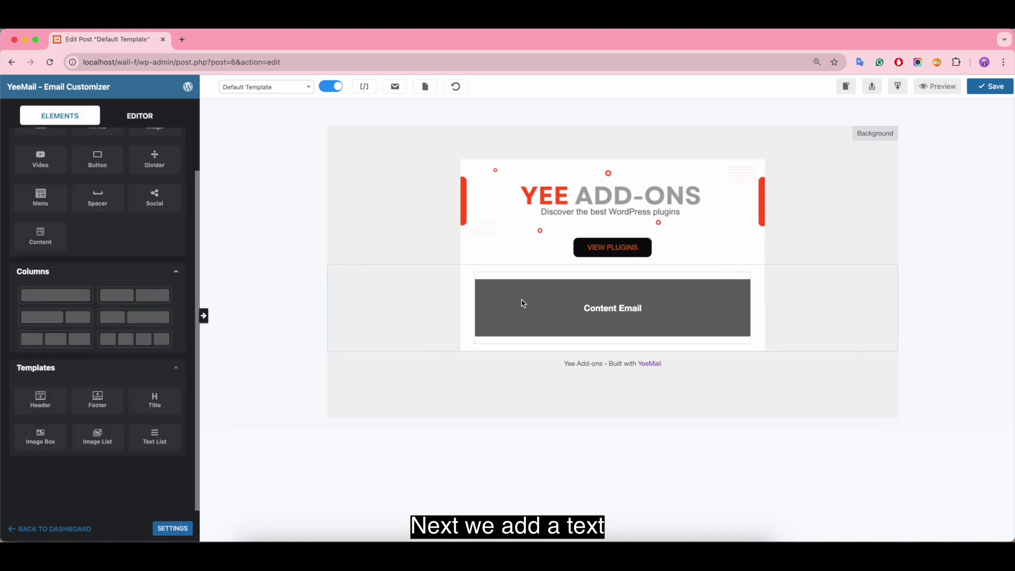
{"action": "scroll", "coordinate": [133, 302], "scroll_direction": "up", "scroll_amount": 2}
{"action": "left_click_drag", "start_coordinate": [48, 330], "coordinate": [478, 355]}
{"action": "left_click_drag", "start_coordinate": [37, 154], "coordinate": [516, 366]}
{"action": "left_click", "coordinate": [500, 362]}
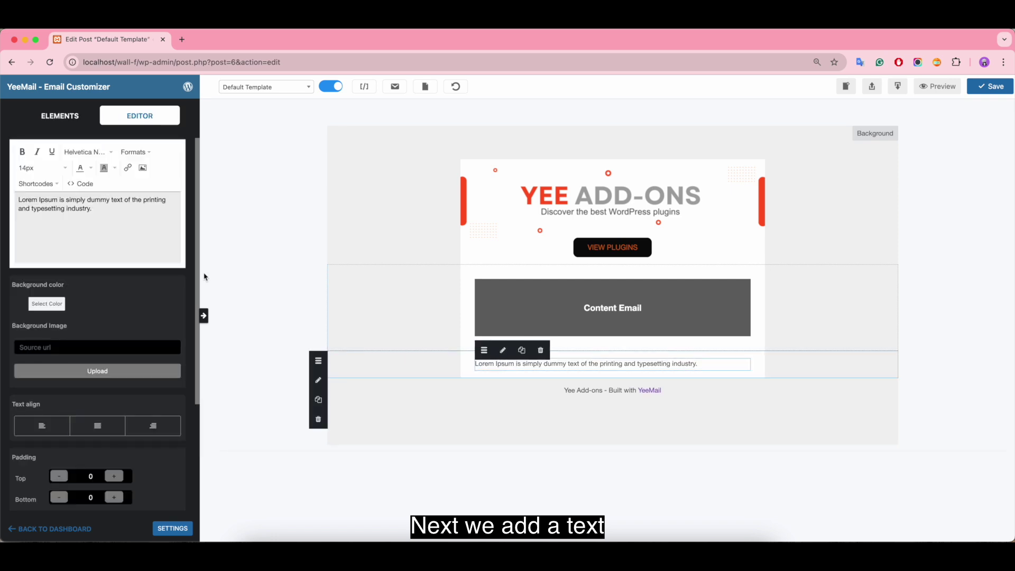
Replace the placeholder with the help message, a contact e-mail address and a 'Share via' line
{"action": "key", "text": "super+a"}
{"action": "key", "text": "BackSpace"}
{"action": "type", "text": "If you need help or have any "}
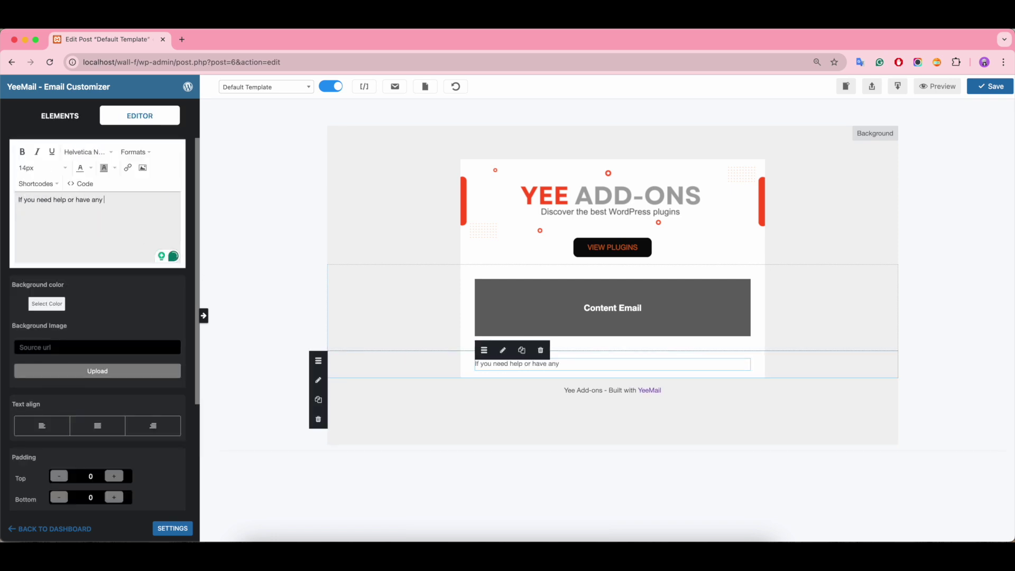
{"action": "type", "text": "quétions, don't hesitate to get in touch with us."}
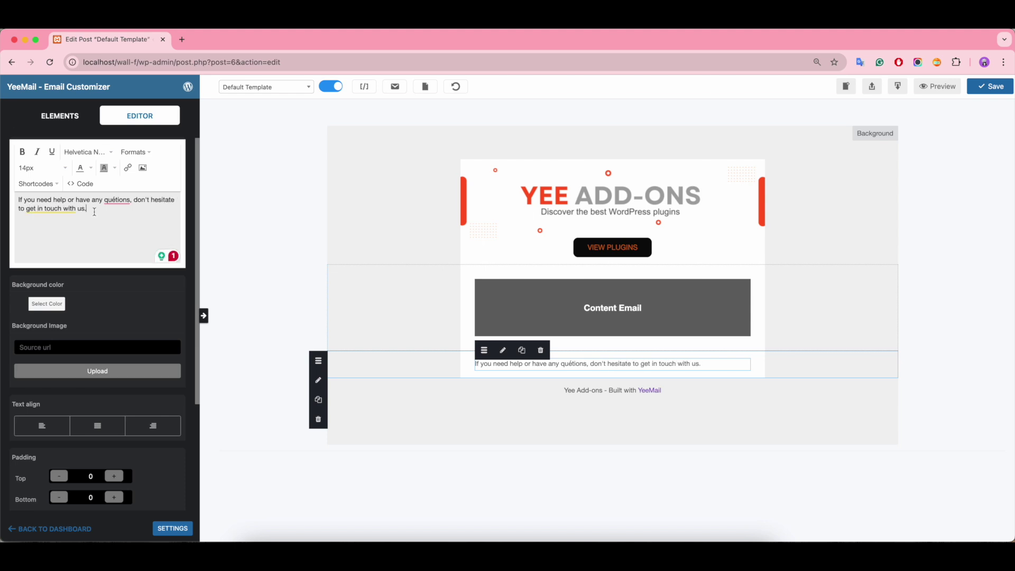
{"action": "key", "text": "Return"}
{"action": "key", "text": "Return"}
{"action": "type", "text": "Share vi"}
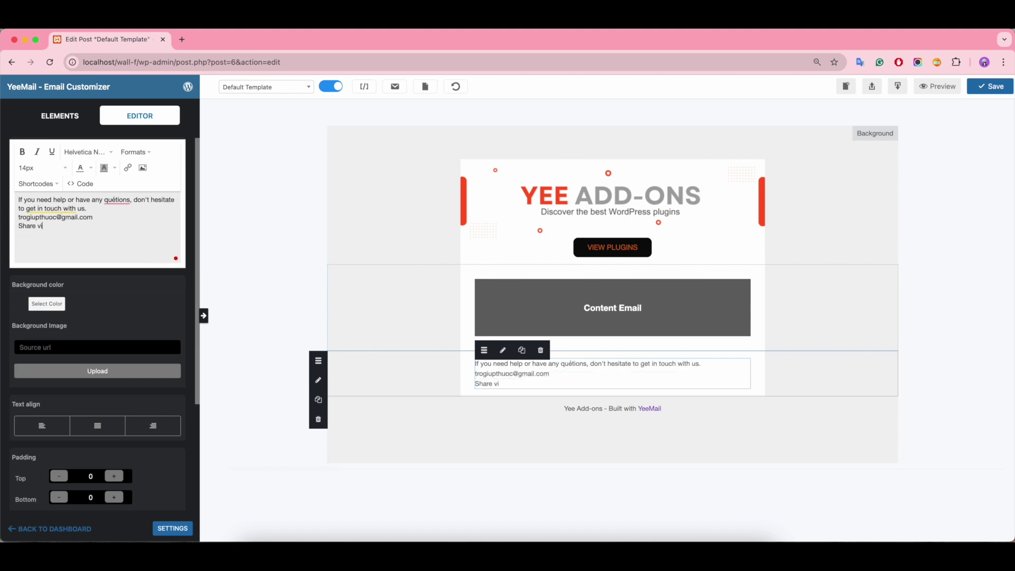
{"action": "left_click", "coordinate": [118, 200]}
{"action": "left_click", "coordinate": [133, 227]}
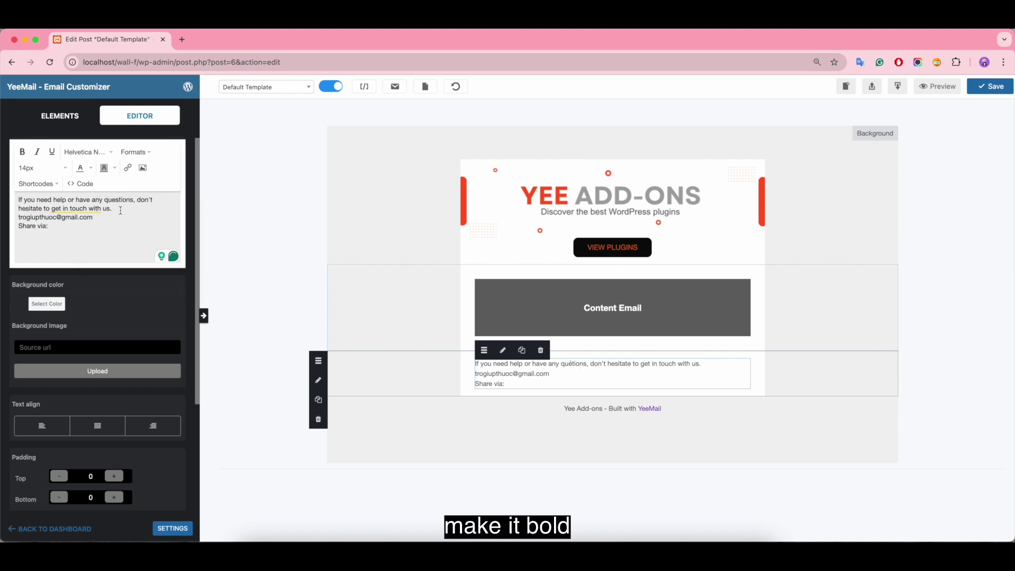
Bold the first line, then set all lines to 15px and centre them
{"action": "left_click_drag", "start_coordinate": [113, 210], "coordinate": [49, 197]}
{"action": "triple_click", "coordinate": [48, 196]}
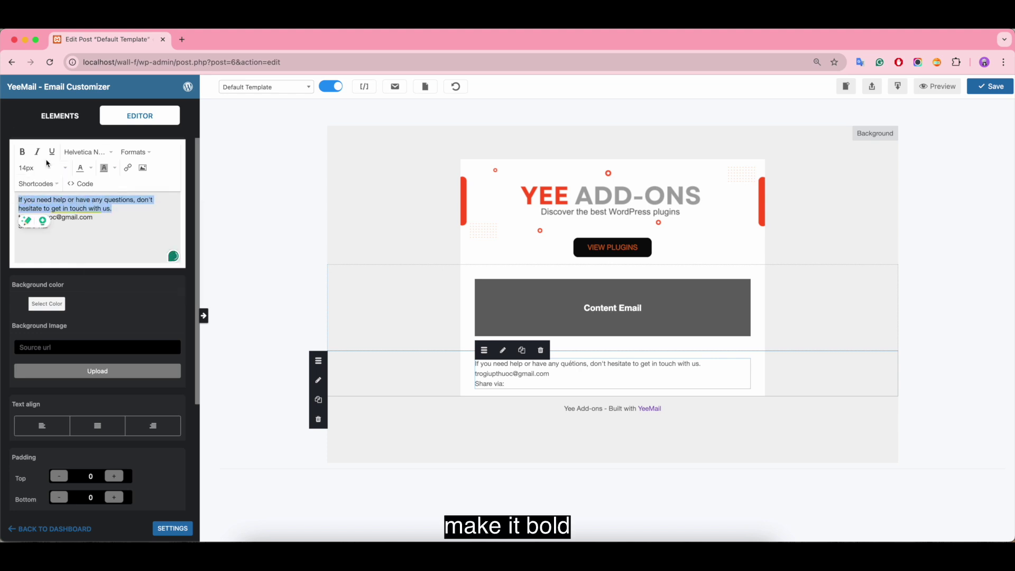
{"action": "left_click", "coordinate": [23, 154]}
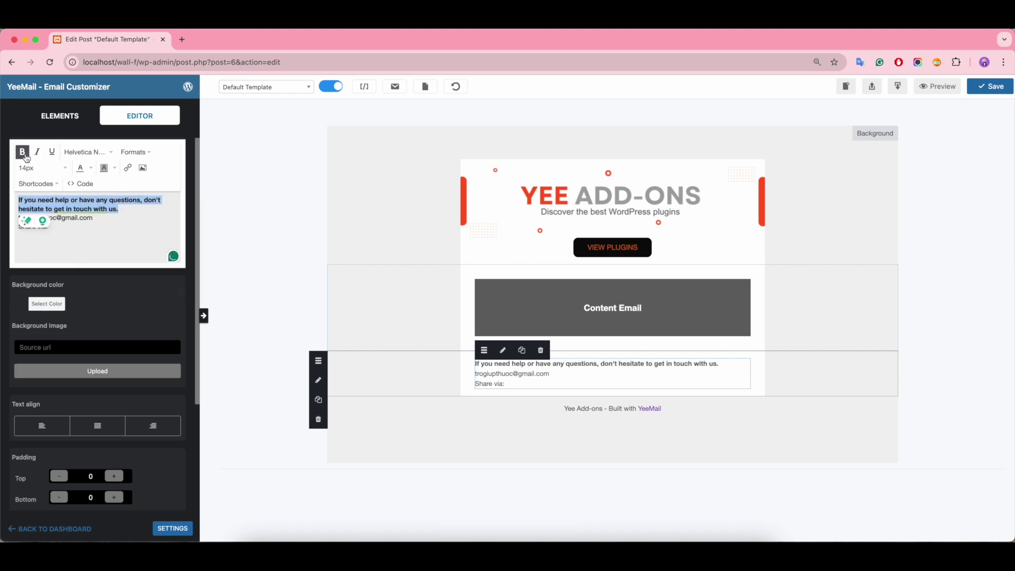
{"action": "left_click_drag", "start_coordinate": [78, 230], "coordinate": [19, 199]}
{"action": "left_click", "coordinate": [43, 173]}
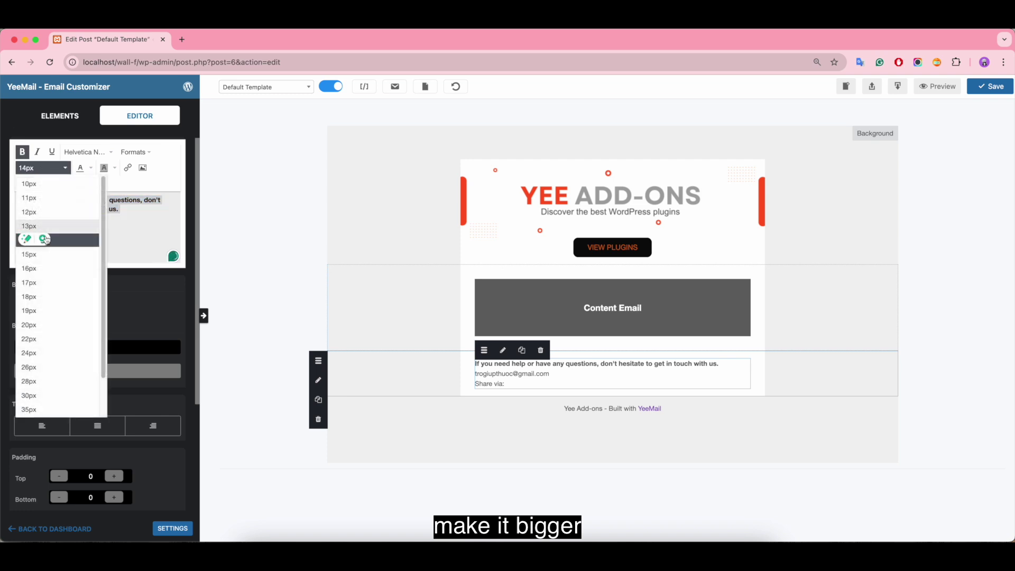
{"action": "left_click", "coordinate": [53, 255]}
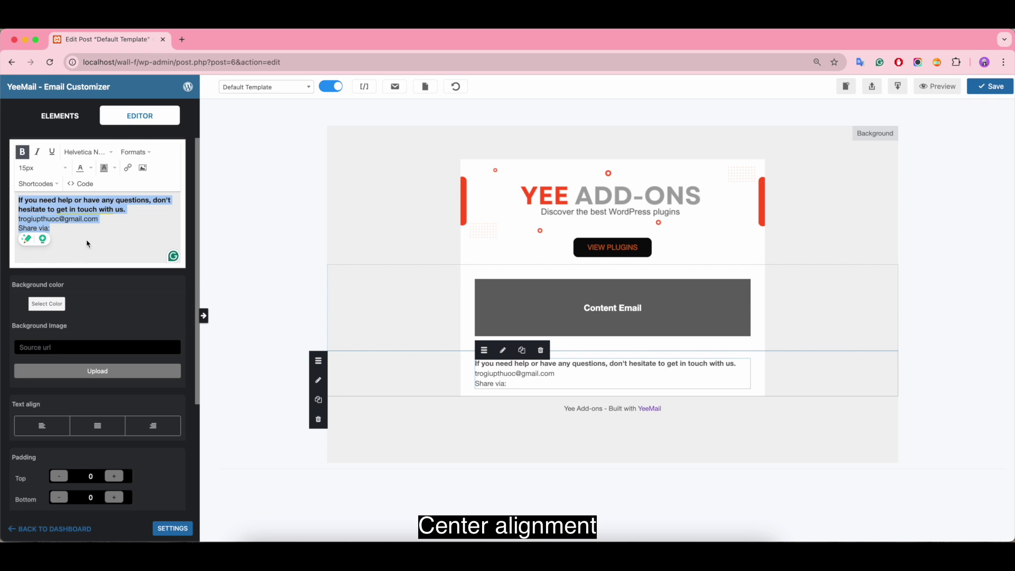
{"action": "left_click", "coordinate": [135, 152]}
{"action": "mouse_move", "coordinate": [179, 214]}
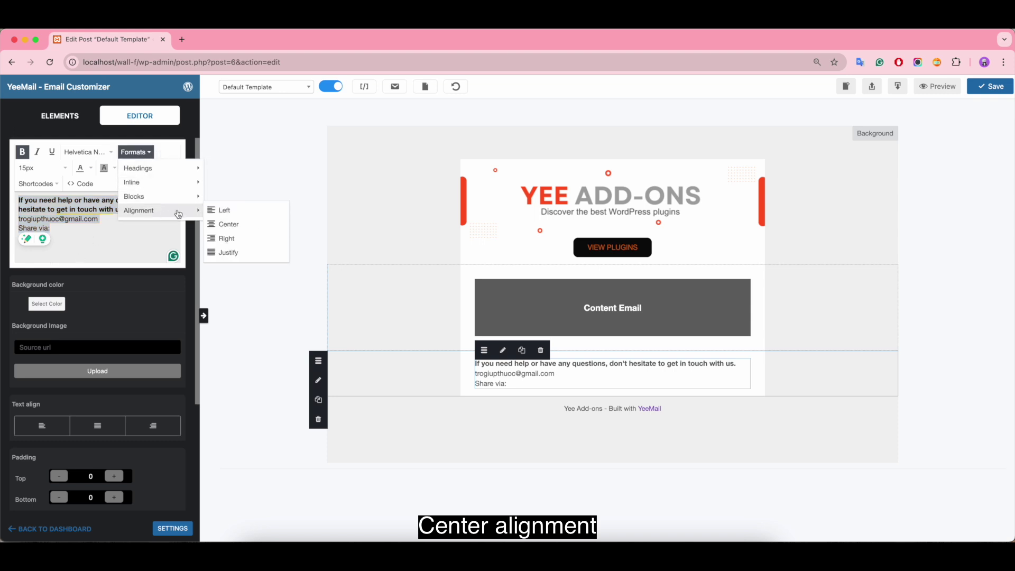
{"action": "left_click", "coordinate": [222, 224]}
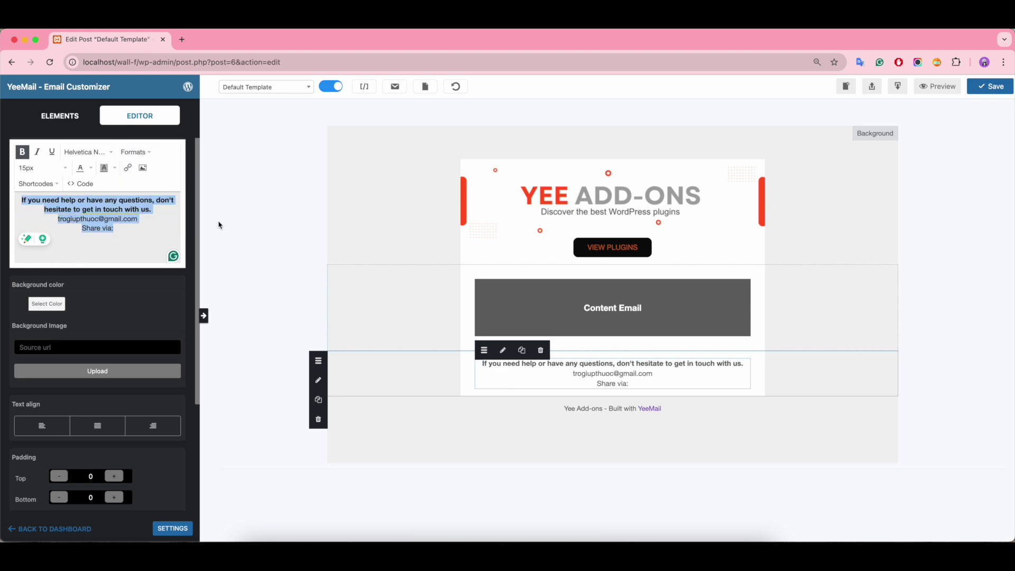
{"action": "left_click", "coordinate": [468, 360]}
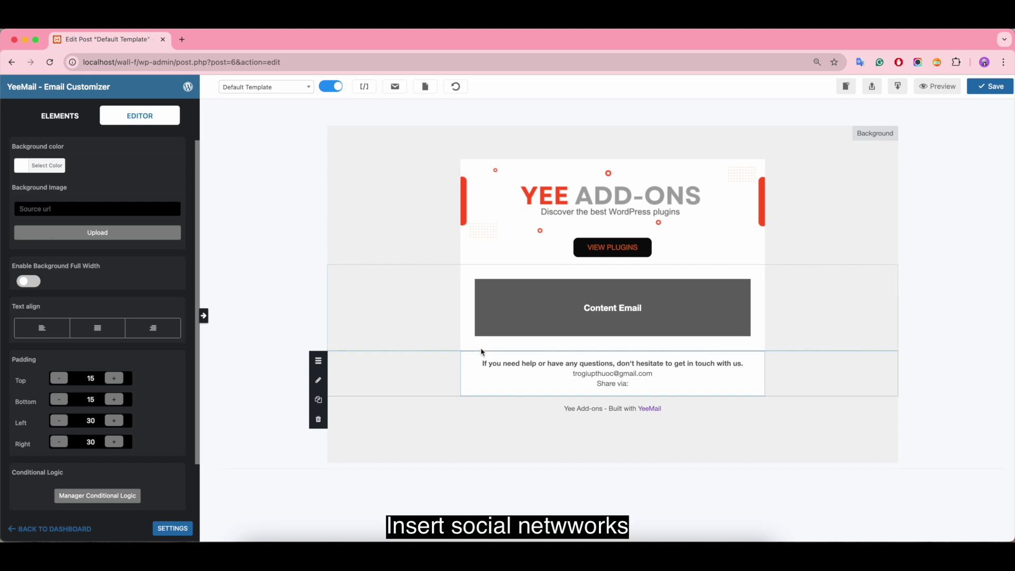
Add a Social block below Share via with Twitter, LinkedIn and WhatsApp hidden
{"action": "left_click", "coordinate": [60, 116]}
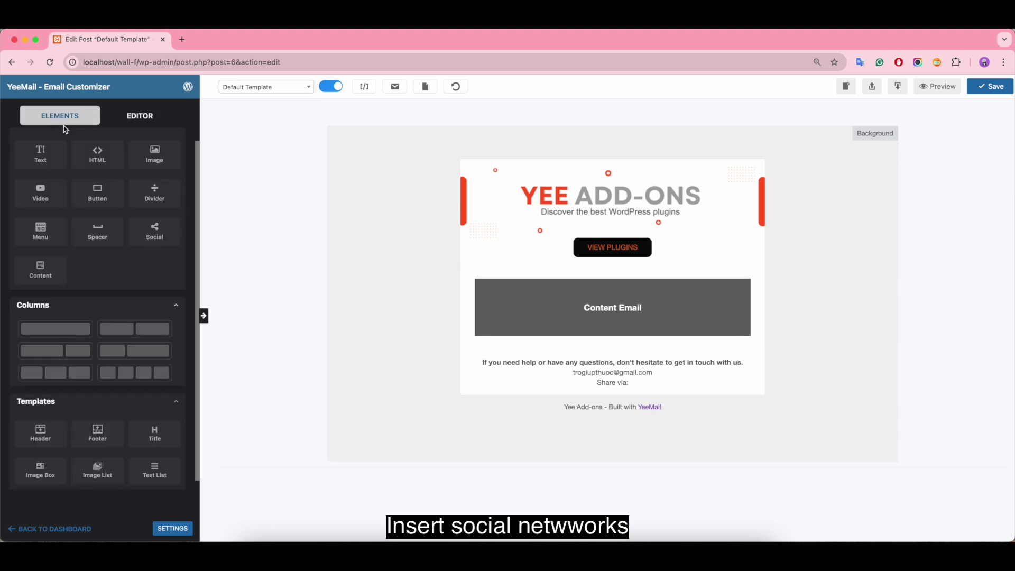
{"action": "left_click_drag", "start_coordinate": [154, 246], "coordinate": [613, 399]}
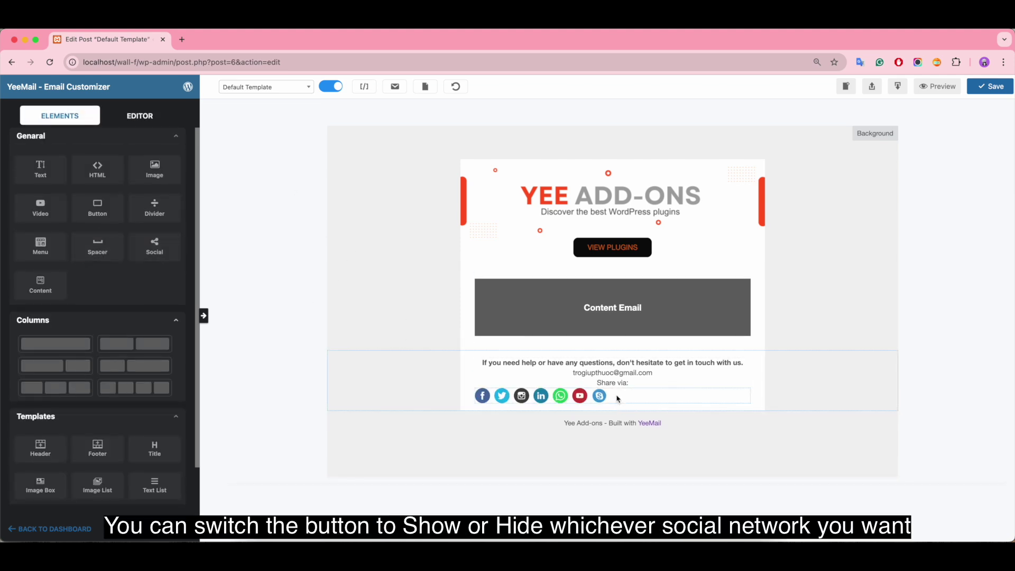
{"action": "left_click", "coordinate": [614, 396]}
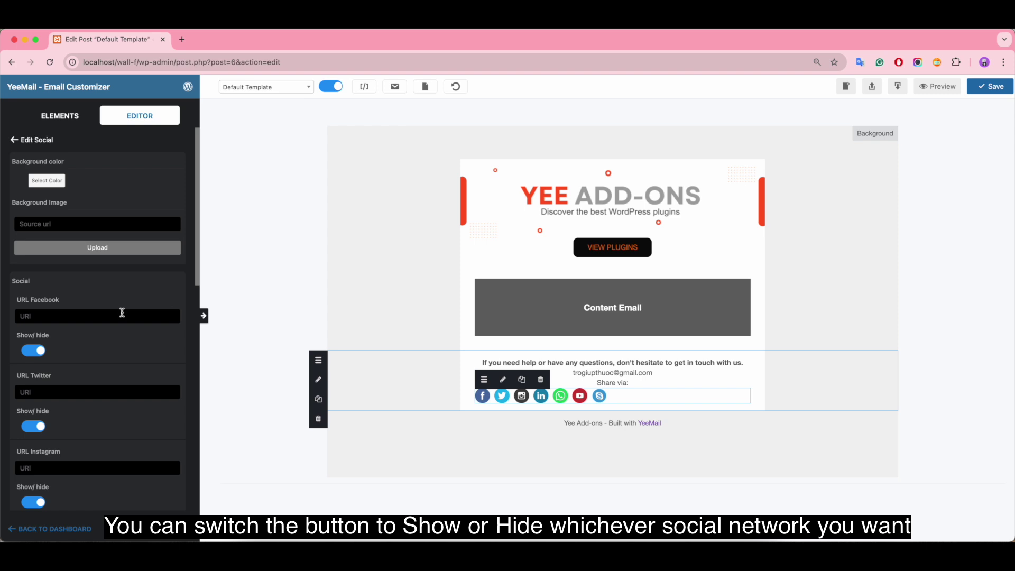
{"action": "left_click", "coordinate": [31, 427]}
{"action": "scroll", "coordinate": [76, 443], "scroll_direction": "down", "scroll_amount": 5}
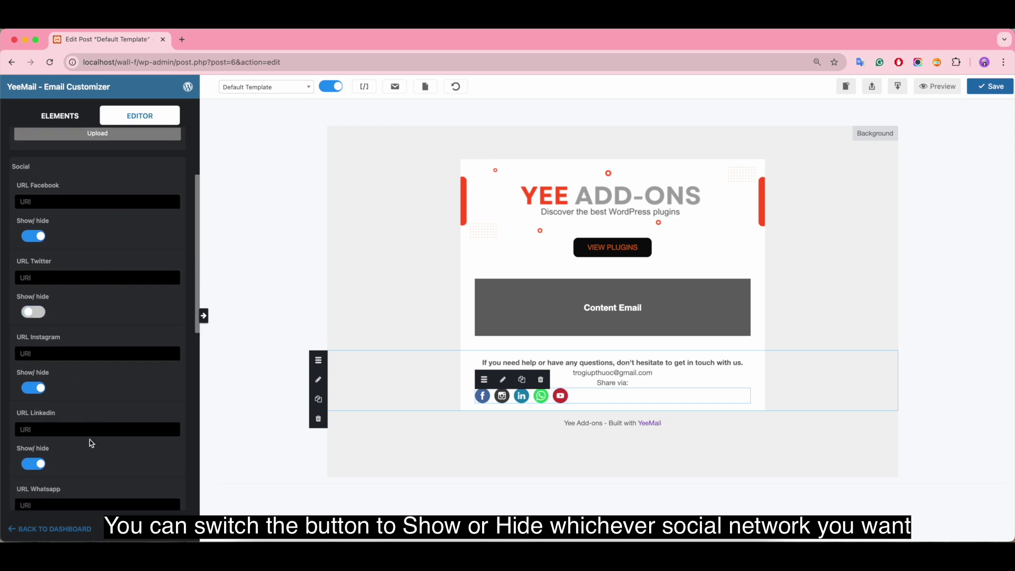
{"action": "left_click", "coordinate": [29, 442]}
{"action": "scroll", "coordinate": [79, 444], "scroll_direction": "down", "scroll_amount": 1}
{"action": "left_click", "coordinate": [33, 480]}
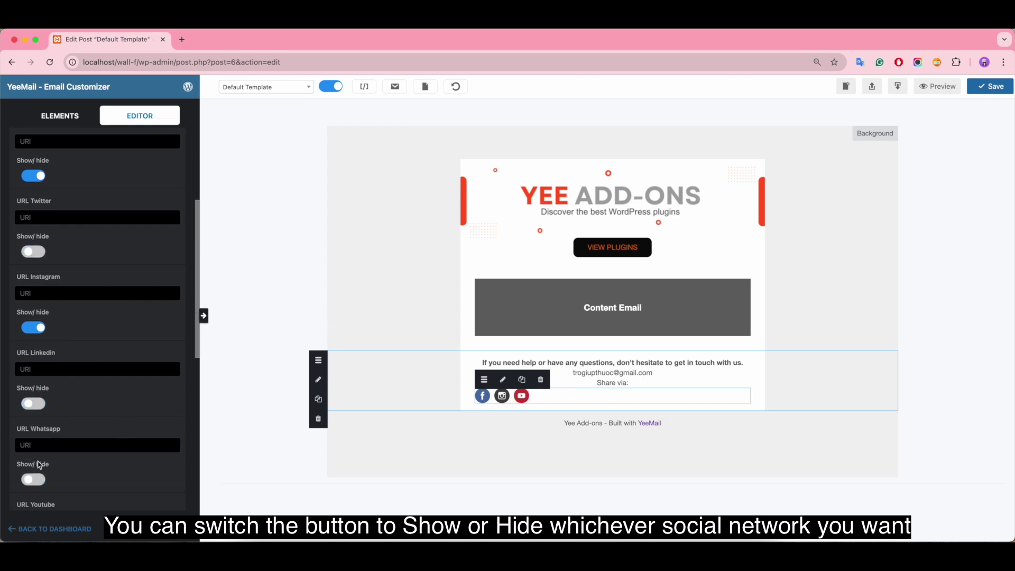
Centre the social icons and set their width to 33
{"action": "scroll", "coordinate": [116, 403], "scroll_direction": "up", "scroll_amount": 6}
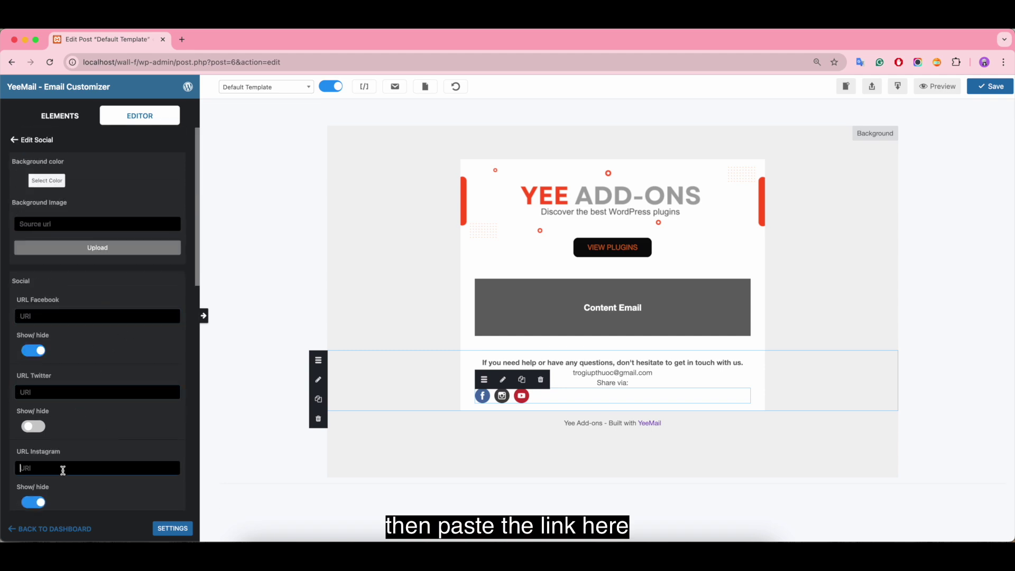
{"action": "scroll", "coordinate": [61, 467], "scroll_direction": "down", "scroll_amount": 2}
{"action": "left_click", "coordinate": [52, 478]}
{"action": "scroll", "coordinate": [151, 389], "scroll_direction": "down", "scroll_amount": 10}
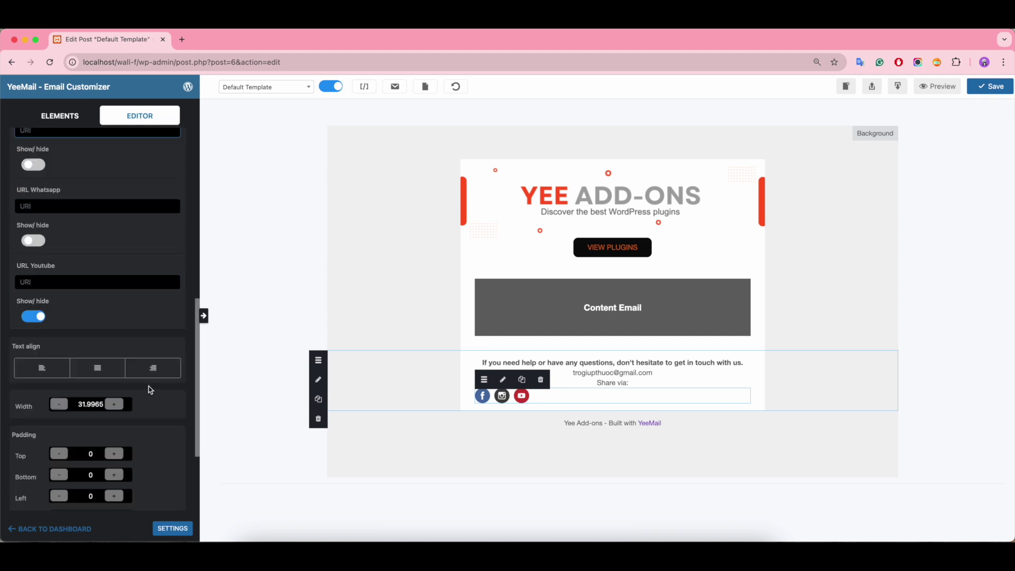
{"action": "left_click", "coordinate": [109, 240]}
{"action": "left_click", "coordinate": [112, 275]}
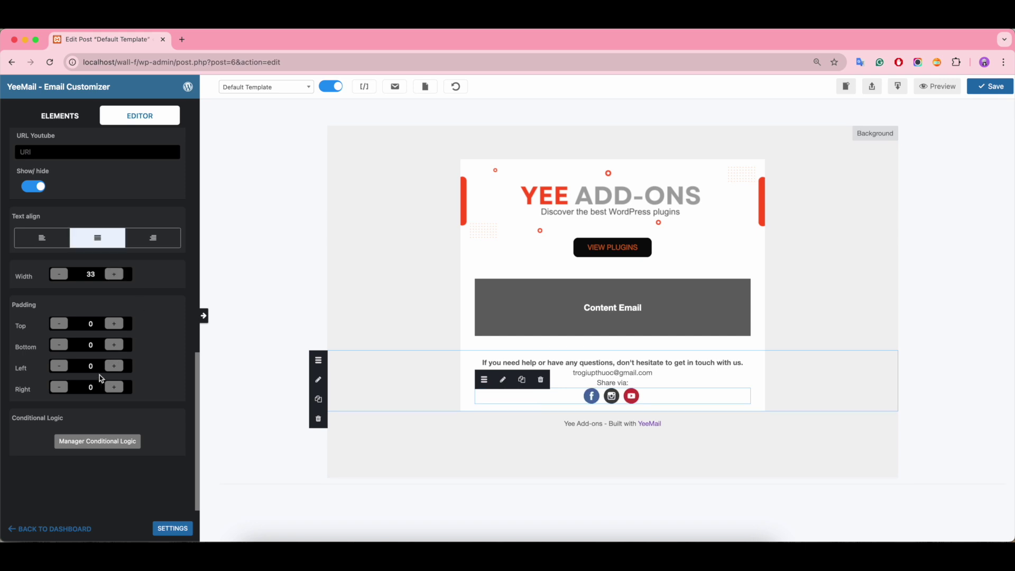
Select the Content Email and footer rows, then open the footer text for editing
{"action": "left_click", "coordinate": [465, 311]}
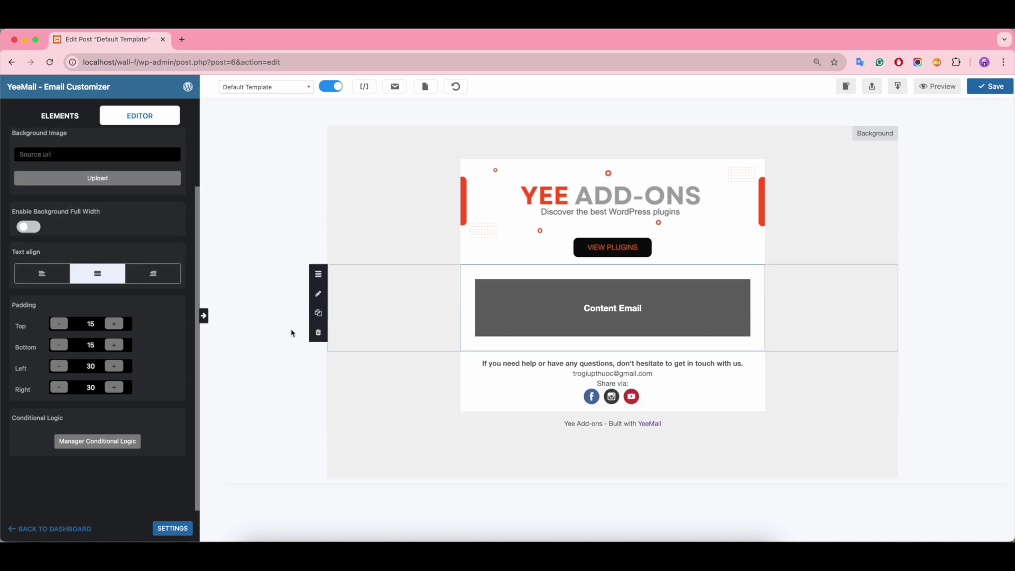
{"action": "left_click", "coordinate": [845, 432]}
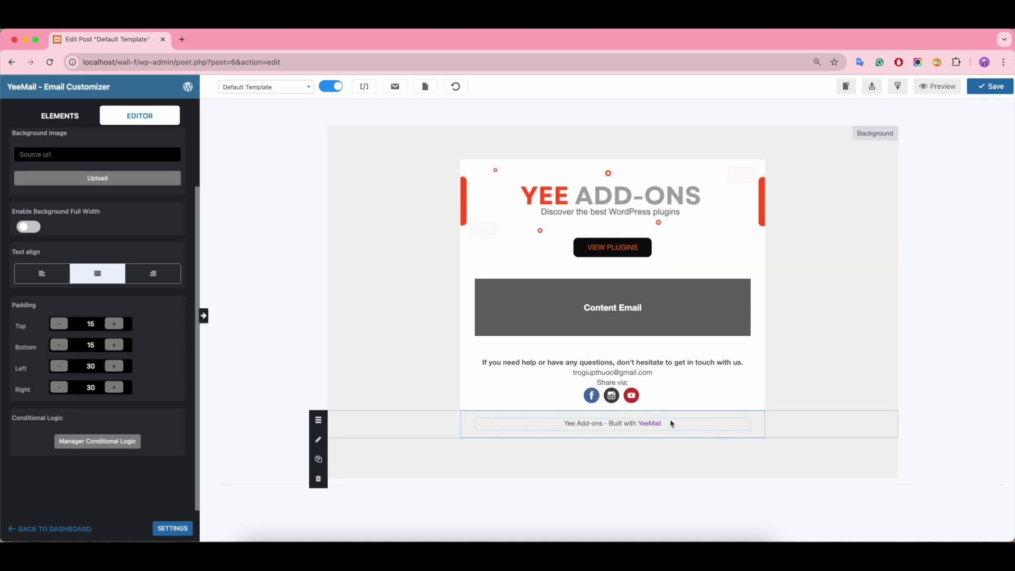
{"action": "scroll", "coordinate": [132, 310], "scroll_direction": "up", "scroll_amount": 3}
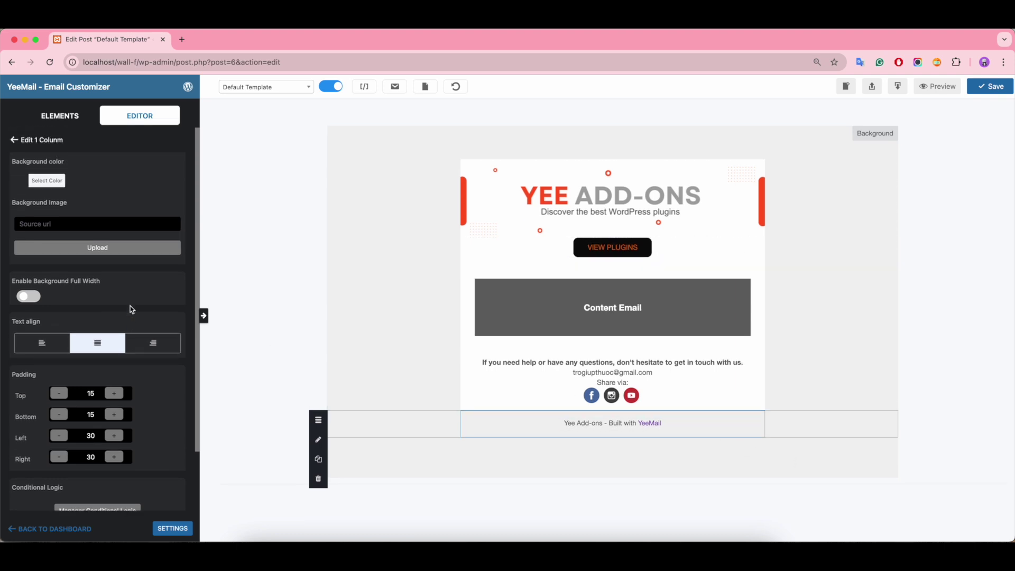
{"action": "left_click", "coordinate": [584, 421]}
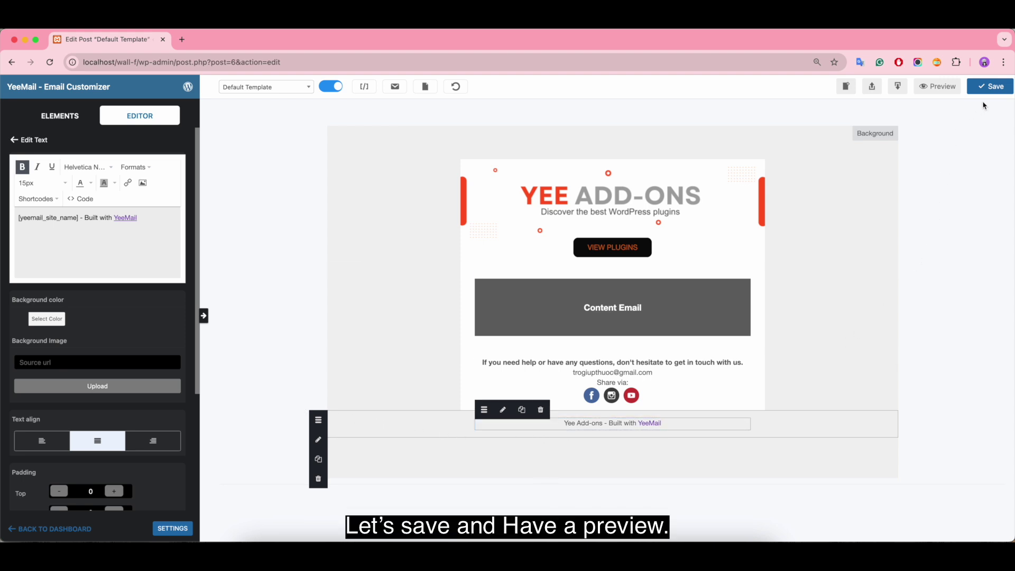
Save the Default Template, review its email preview, then close the preview
{"action": "left_click", "coordinate": [995, 88]}
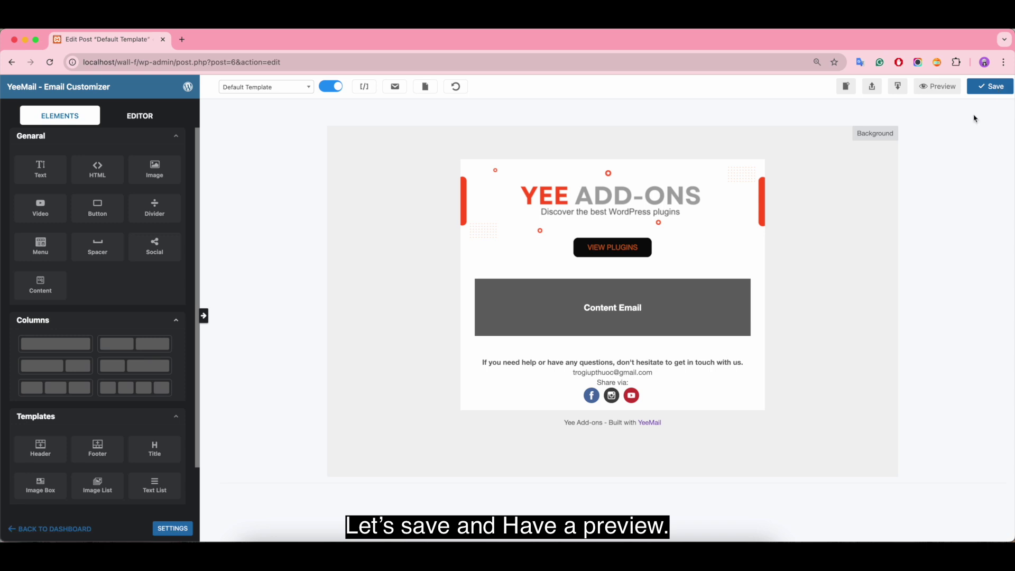
{"action": "left_click", "coordinate": [937, 87]}
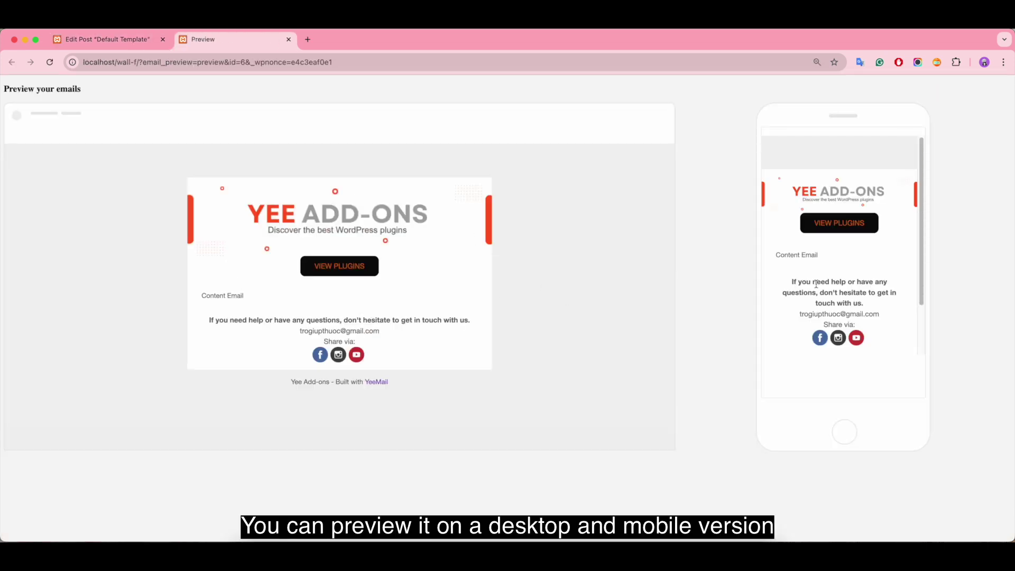
{"action": "scroll", "coordinate": [893, 288], "scroll_direction": "down", "scroll_amount": 5}
{"action": "scroll", "coordinate": [892, 288], "scroll_direction": "up", "scroll_amount": 5}
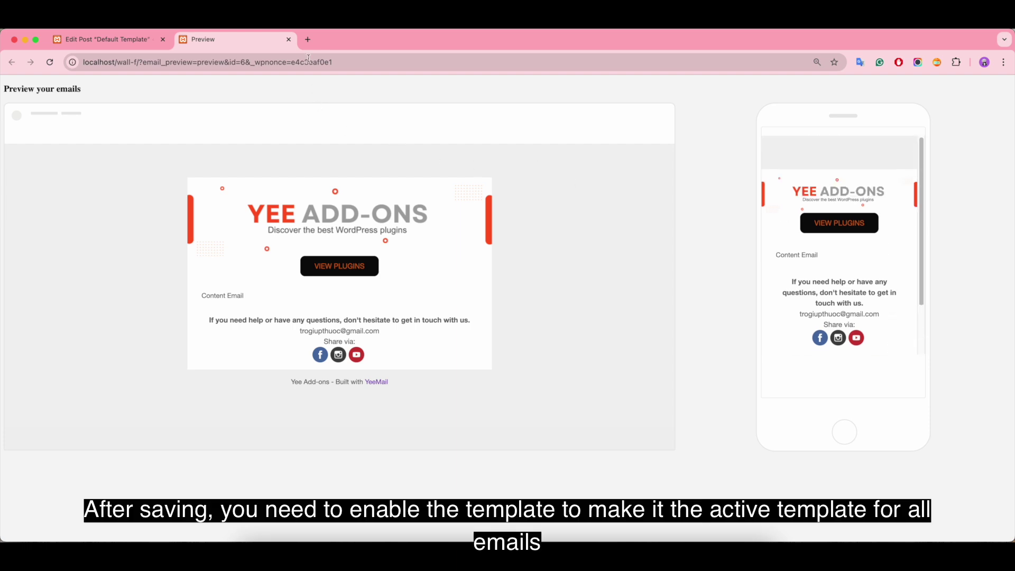
{"action": "left_click", "coordinate": [288, 39]}
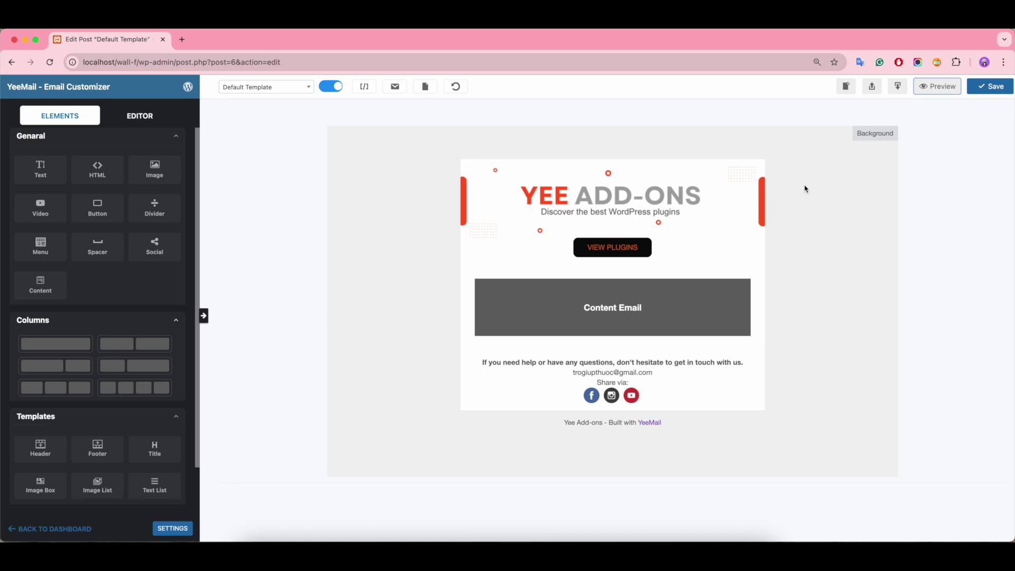
Keep Default Template selected, re-enable it, and open the Email Templates list in a new tab
{"action": "left_click", "coordinate": [265, 95]}
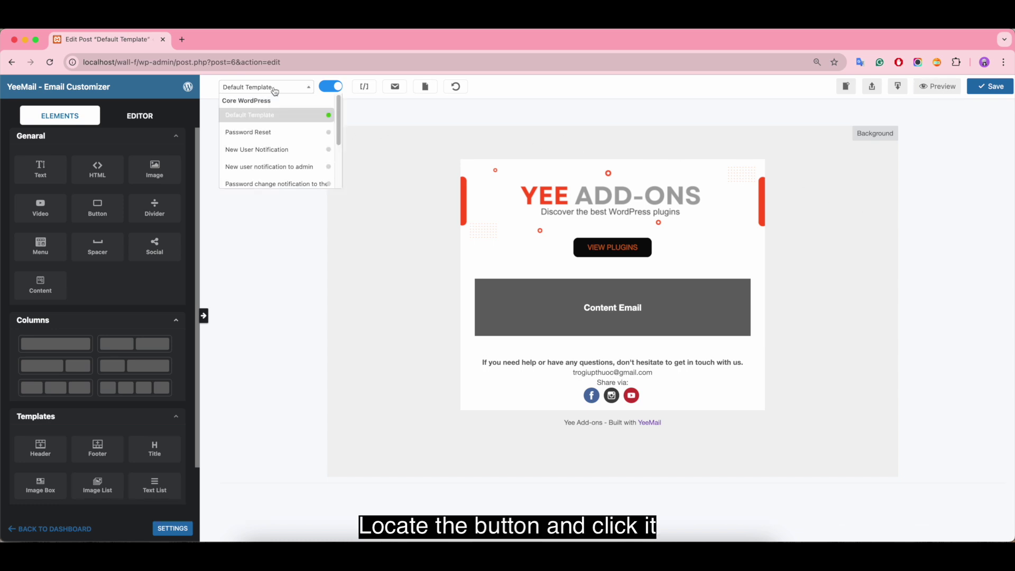
{"action": "left_click", "coordinate": [276, 120]}
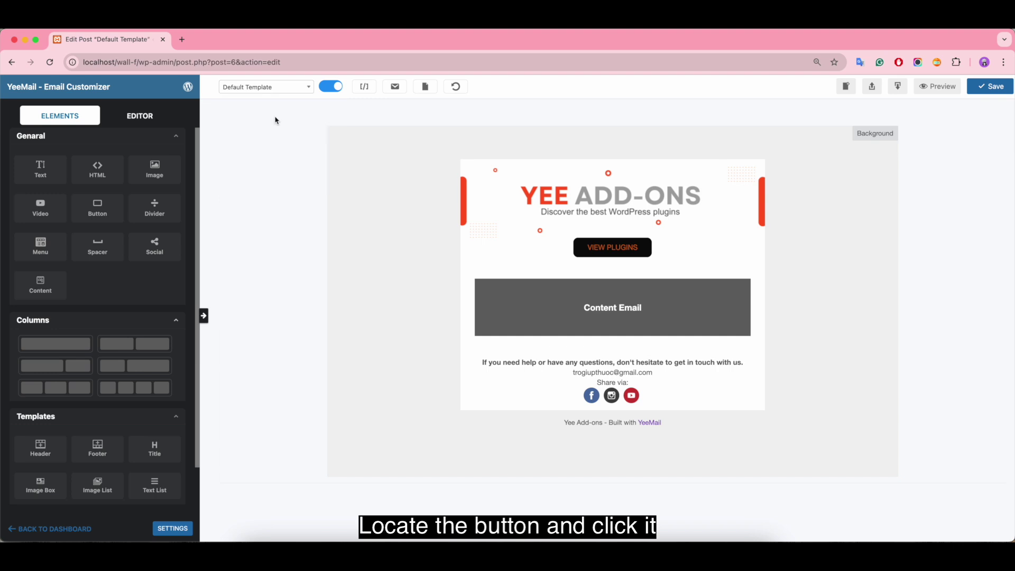
{"action": "left_click", "coordinate": [329, 89]}
{"action": "left_click", "coordinate": [337, 89]}
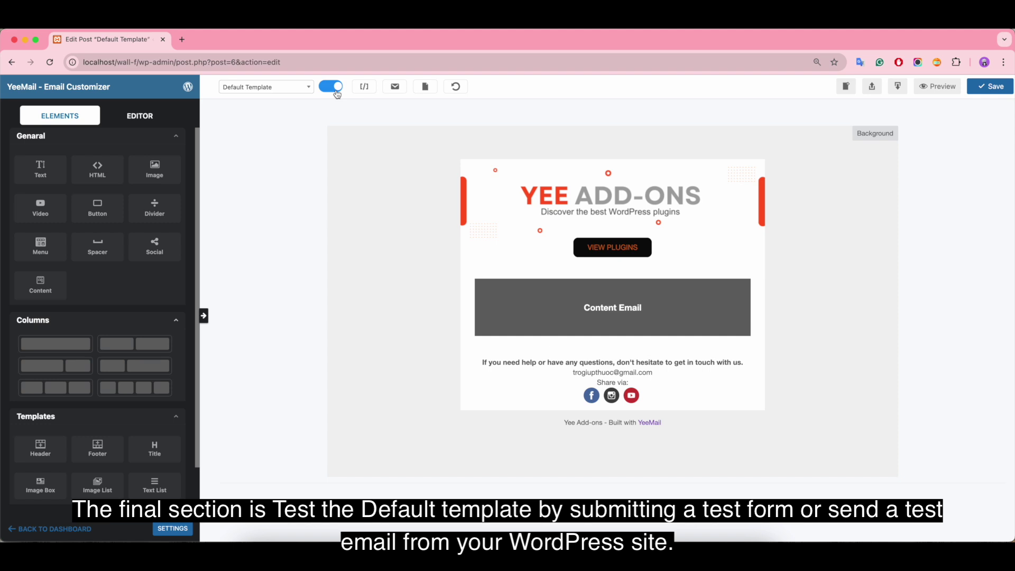
{"action": "right_click", "coordinate": [188, 89]}
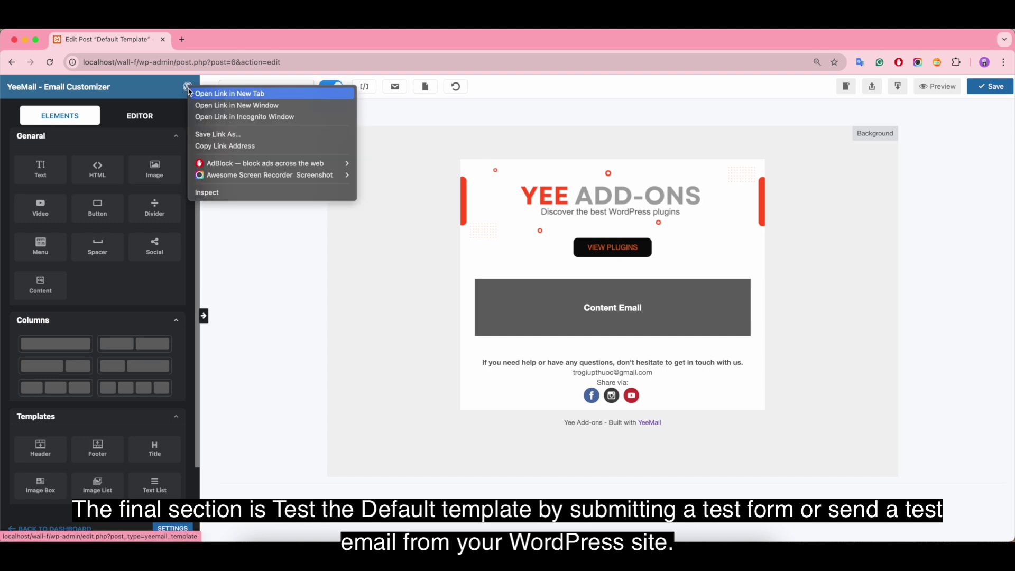
{"action": "left_click", "coordinate": [201, 94]}
Open the Pages list in a new tab and view the Demo Email Customizer page
{"action": "left_click", "coordinate": [229, 41]}
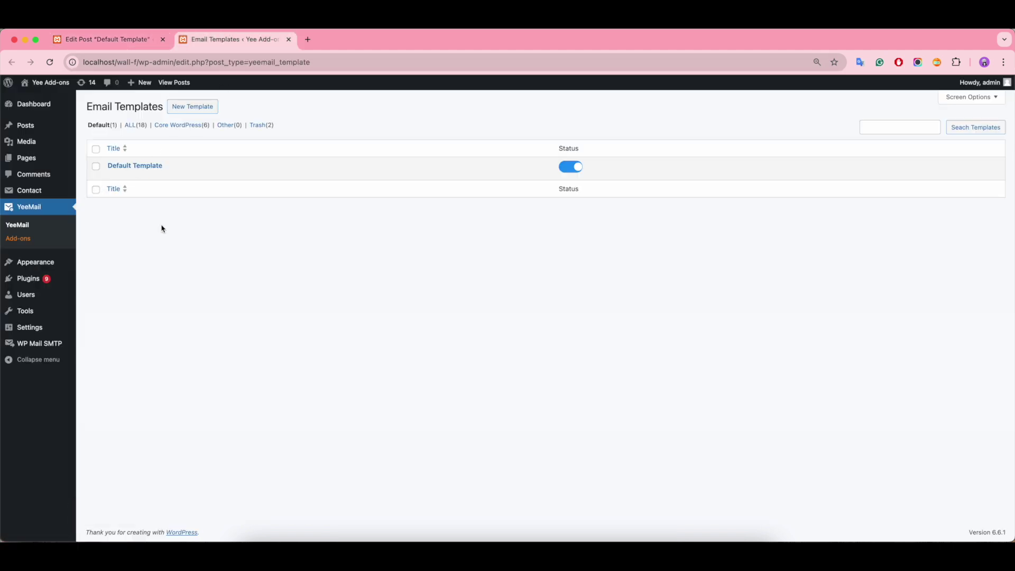
{"action": "mouse_move", "coordinate": [68, 155]}
{"action": "right_click", "coordinate": [97, 159]}
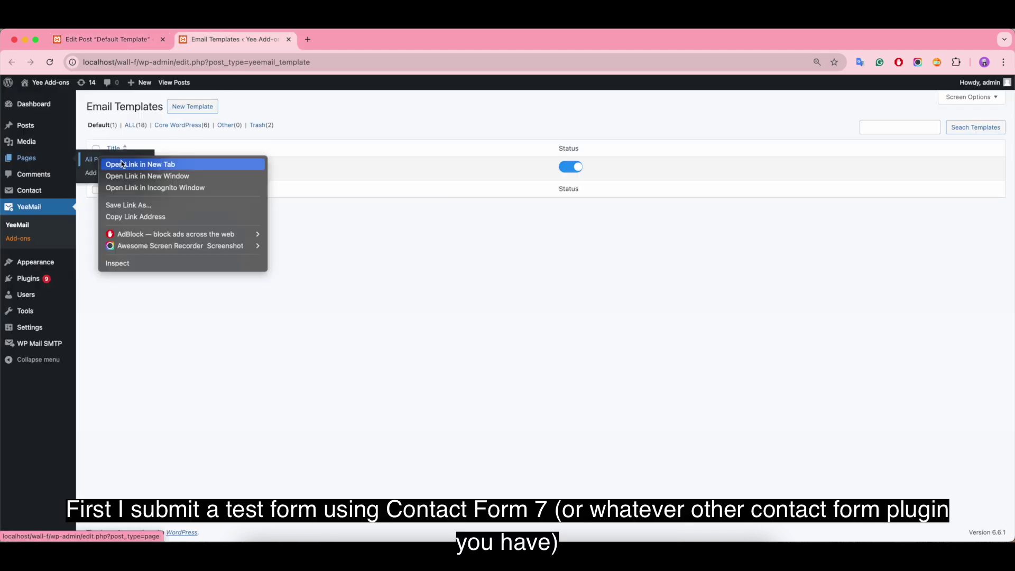
{"action": "left_click", "coordinate": [111, 161]}
{"action": "left_click", "coordinate": [346, 40]}
{"action": "mouse_move", "coordinate": [351, 263]}
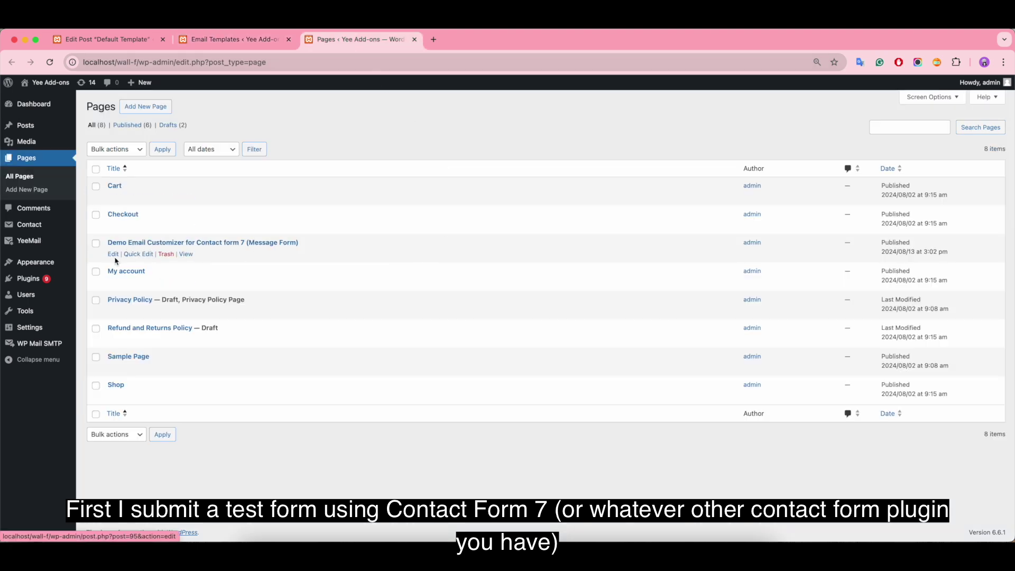
{"action": "left_click", "coordinate": [186, 254]}
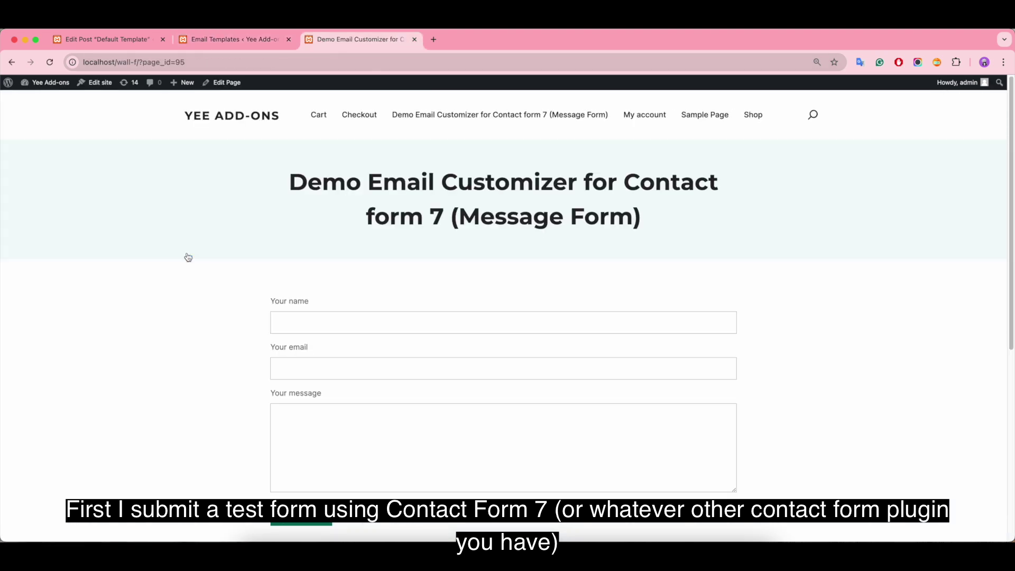
Submit the contact form with a name, e-mail and message 'Test the Default Template'
{"action": "scroll", "coordinate": [189, 257], "scroll_direction": "down", "scroll_amount": 1}
{"action": "left_click", "coordinate": [295, 291]}
{"action": "type", "text": "nAM"}
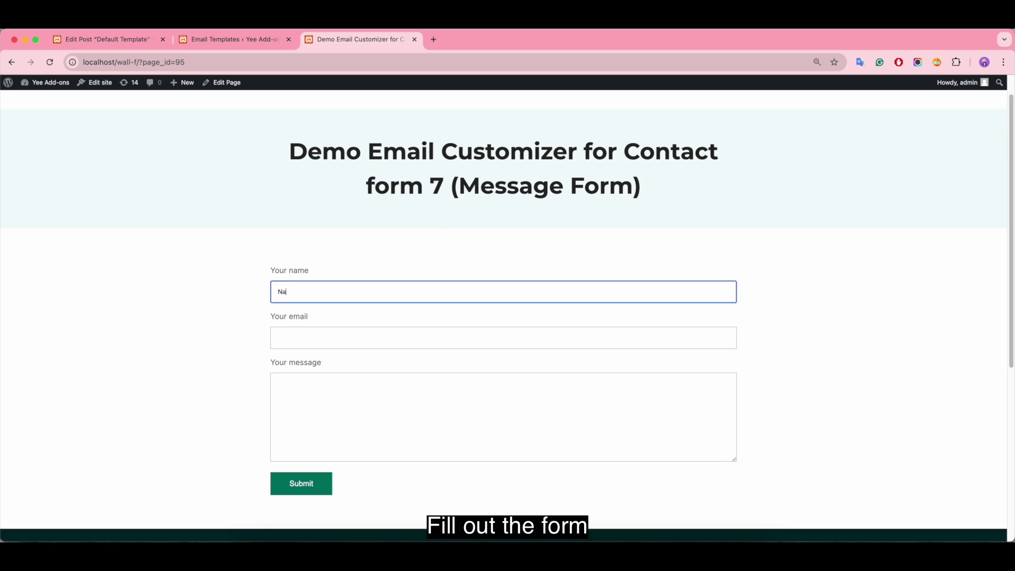
{"action": "left_click", "coordinate": [291, 338]}
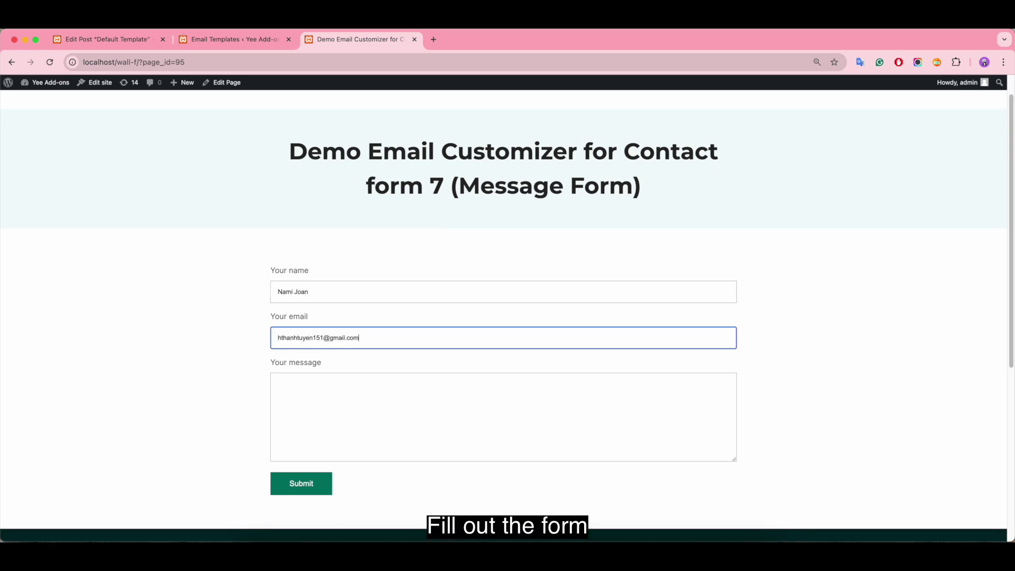
{"action": "left_click", "coordinate": [319, 392]}
{"action": "type", "text": "Test the Default Template"}
{"action": "left_click", "coordinate": [290, 485]}
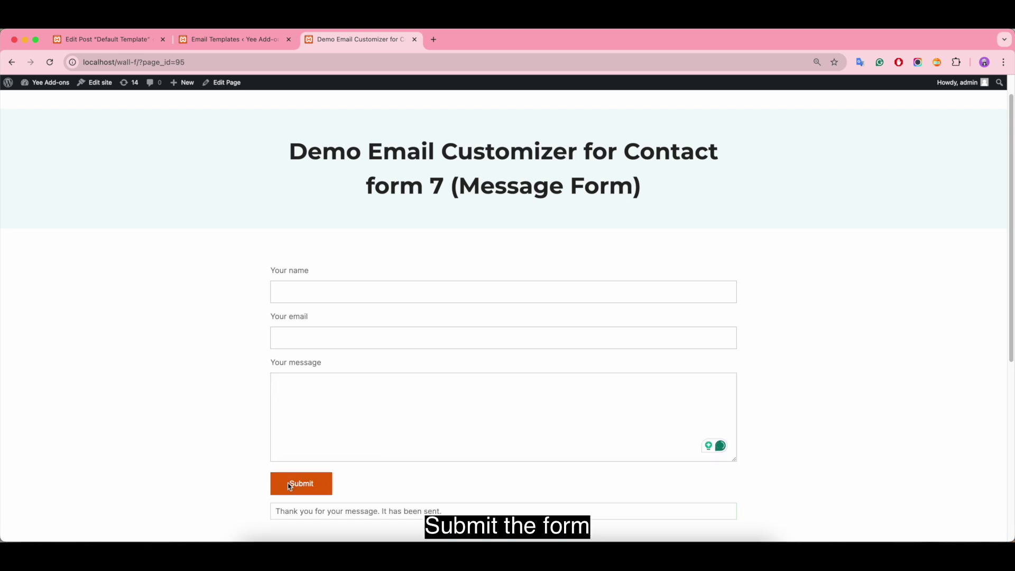
{"action": "left_click", "coordinate": [433, 39]}
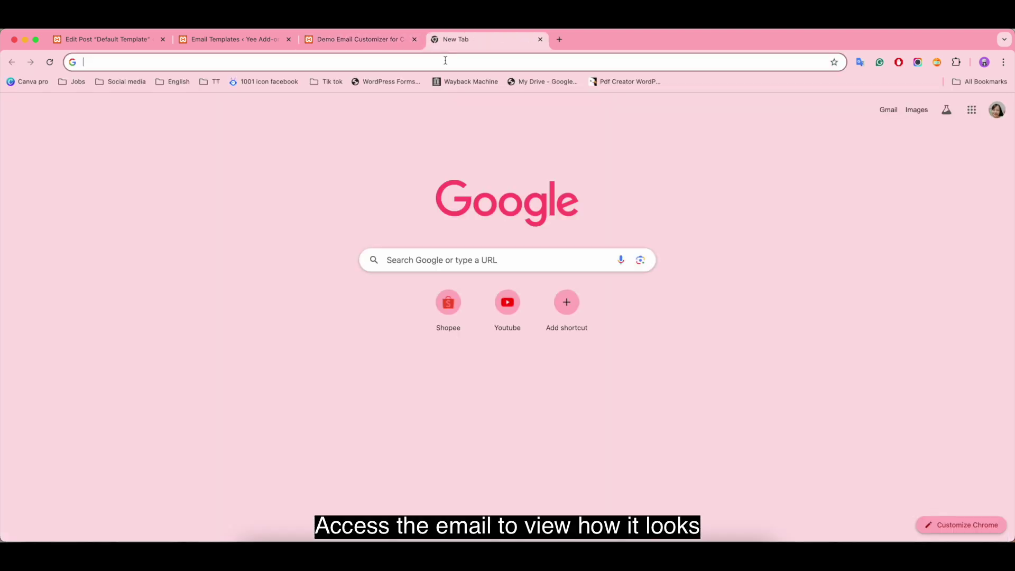
Open the newest contact-form notification in Gmail, check the submitted details, then close the tab
{"action": "left_click", "coordinate": [892, 109]}
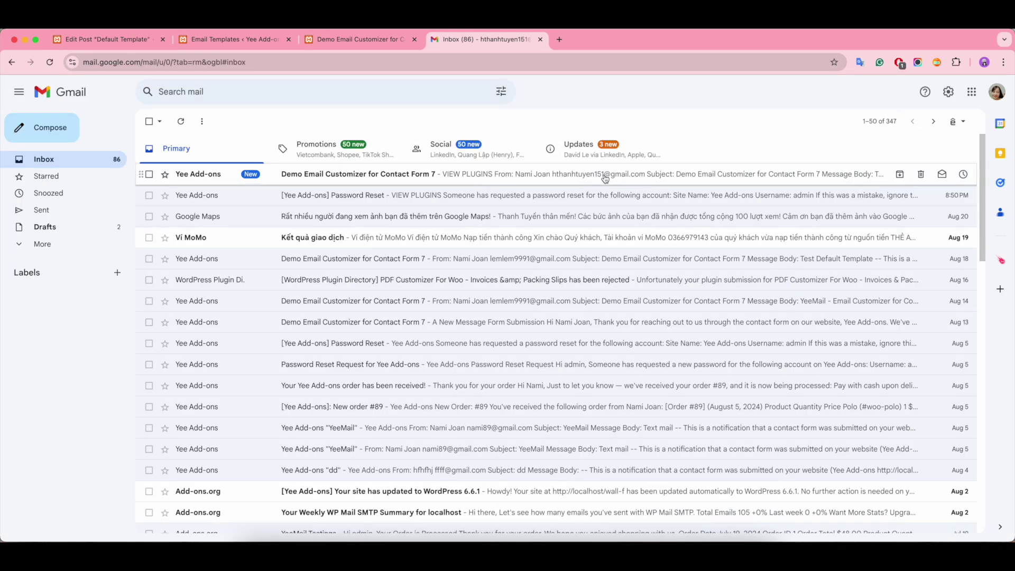
{"action": "left_click", "coordinate": [534, 176]}
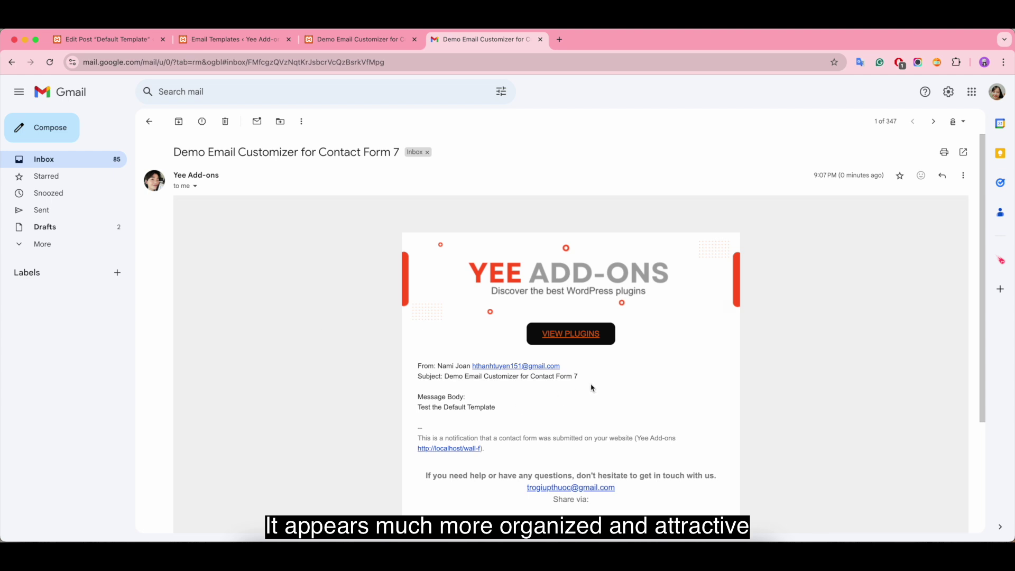
{"action": "left_click_drag", "start_coordinate": [505, 409], "coordinate": [382, 413]}
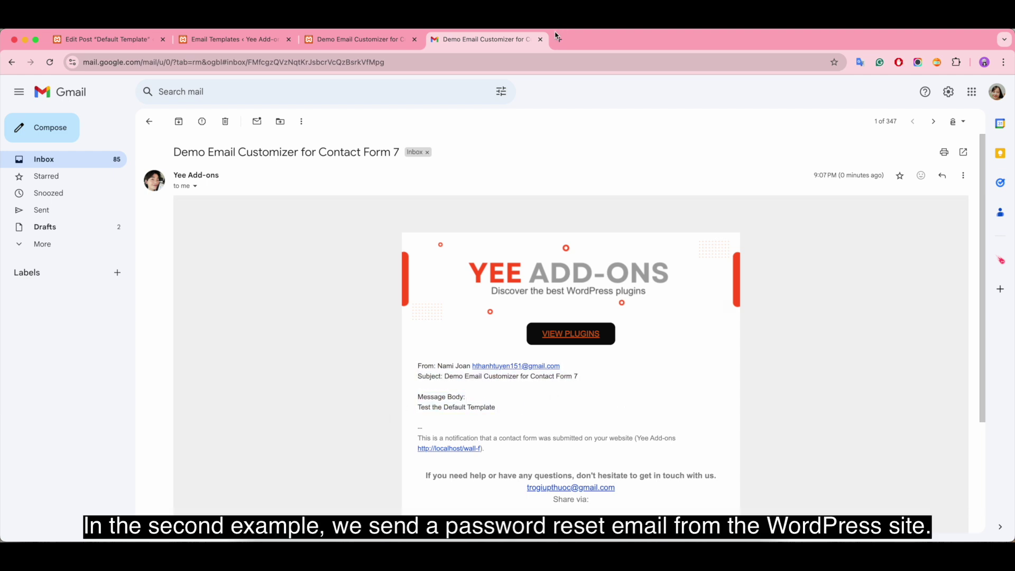
{"action": "left_click", "coordinate": [541, 39]}
From a private window's login page, request a new password for the 'admin' account
{"action": "left_click", "coordinate": [415, 40]}
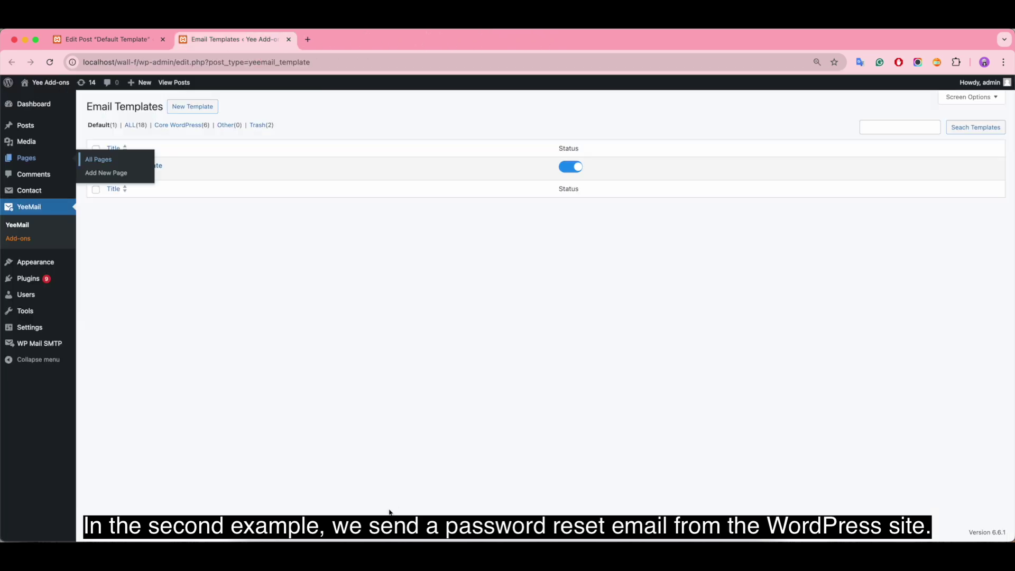
{"action": "key", "text": "super+shift+n"}
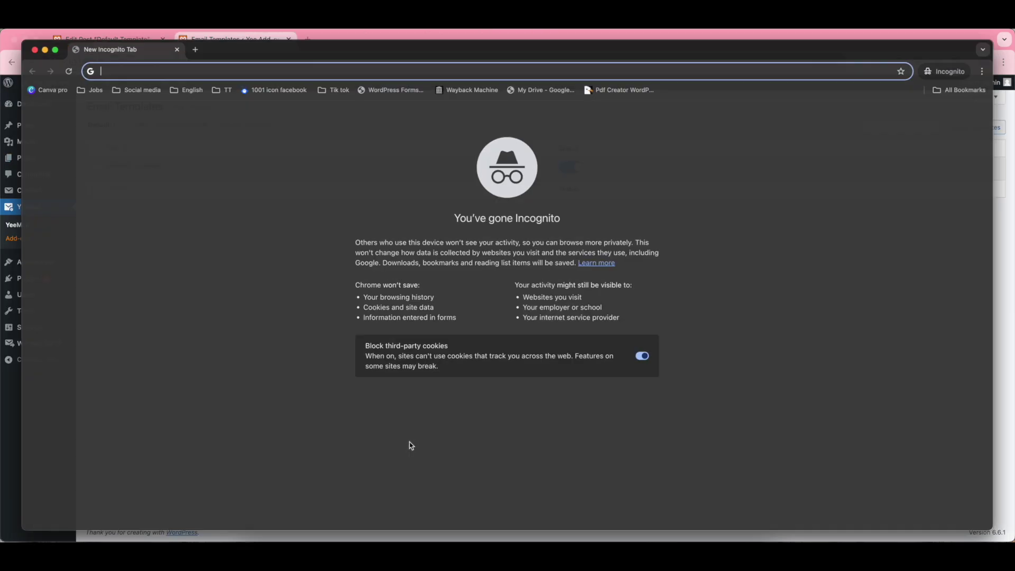
{"action": "left_click", "coordinate": [210, 81]}
{"action": "left_click", "coordinate": [238, 98]}
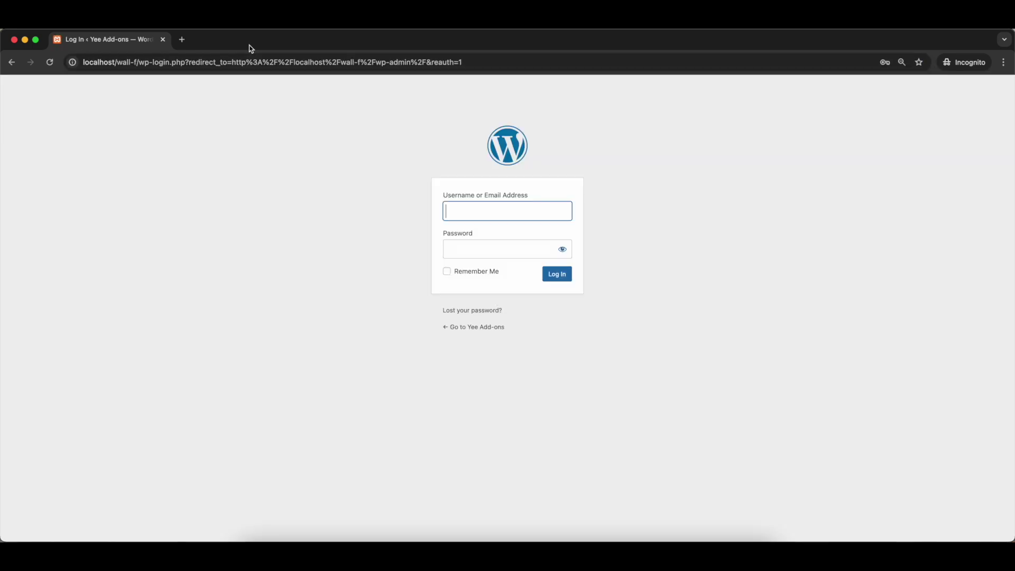
{"action": "left_click", "coordinate": [489, 310]}
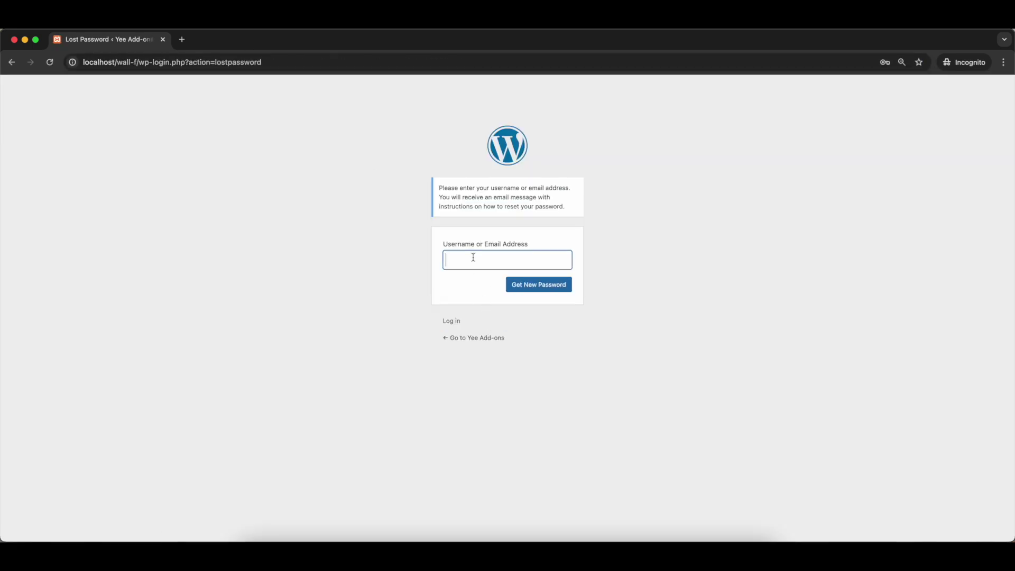
{"action": "type", "text": "adm"}
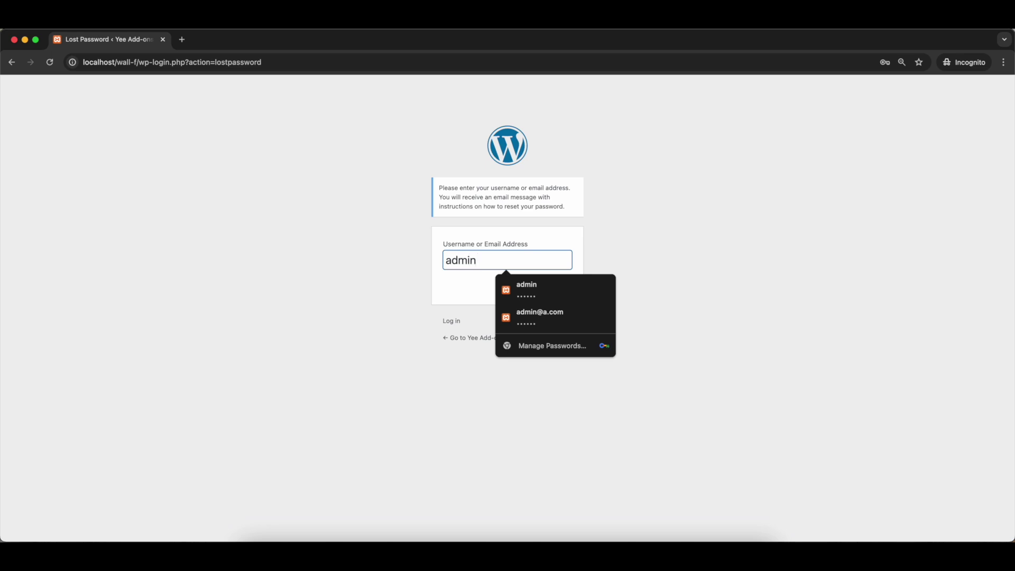
{"action": "type", "text": "in"}
{"action": "left_click", "coordinate": [539, 284]}
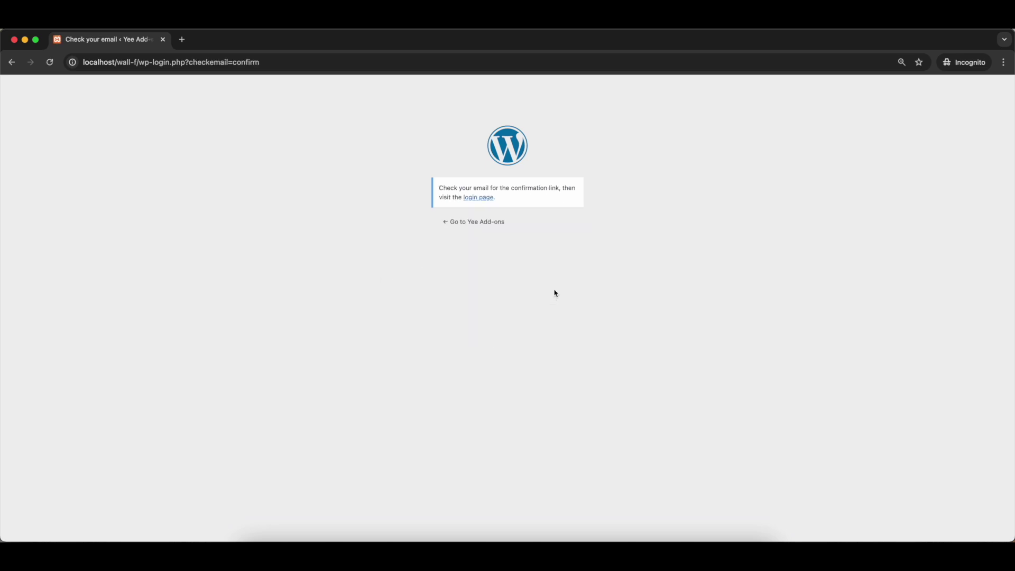
{"action": "left_click", "coordinate": [14, 39]}
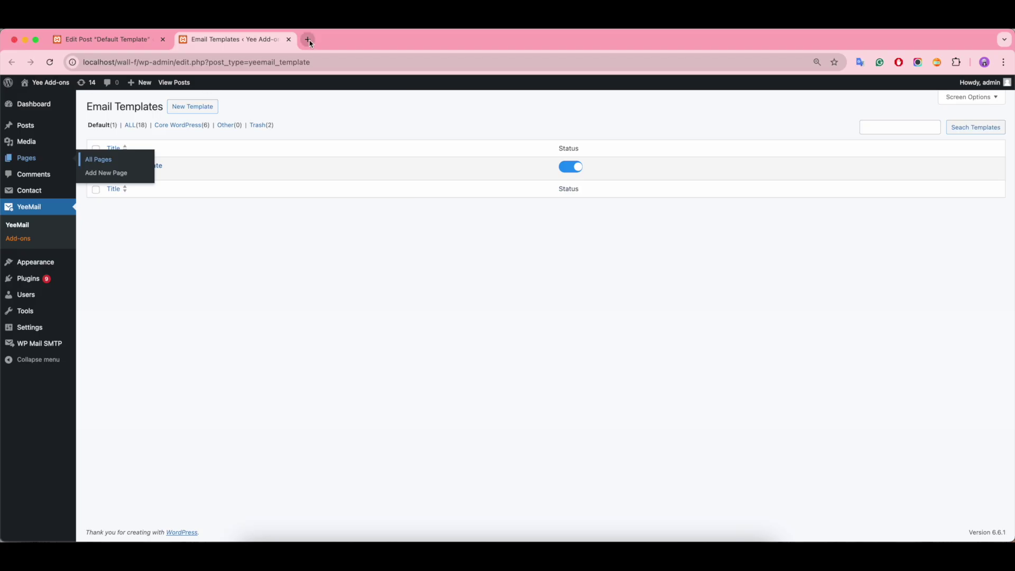
Open the newest [Yee Add-ons] Password Reset email in Gmail and inspect its template
{"action": "left_click", "coordinate": [308, 40]}
{"action": "left_click", "coordinate": [890, 110]}
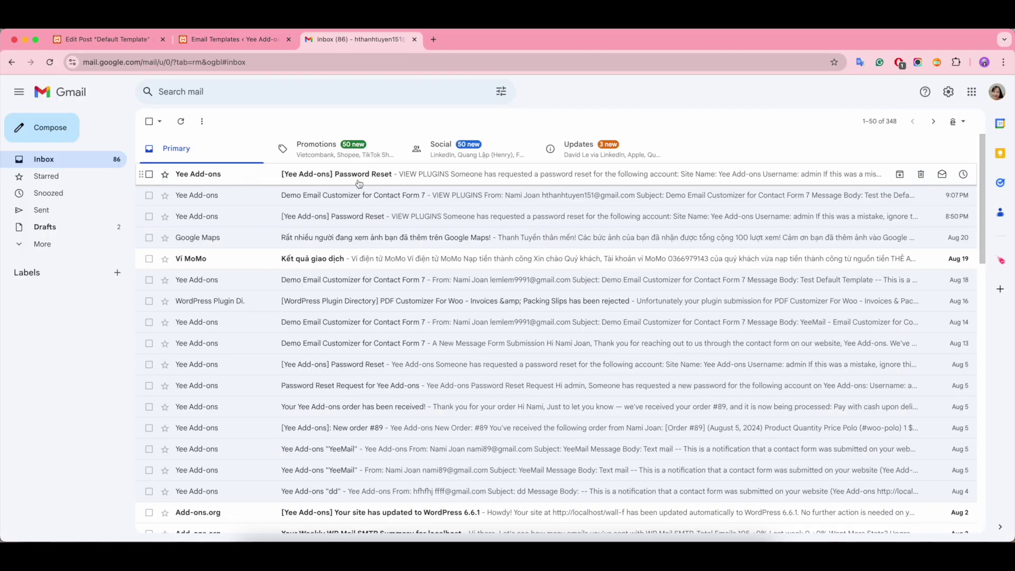
{"action": "left_click", "coordinate": [504, 180]}
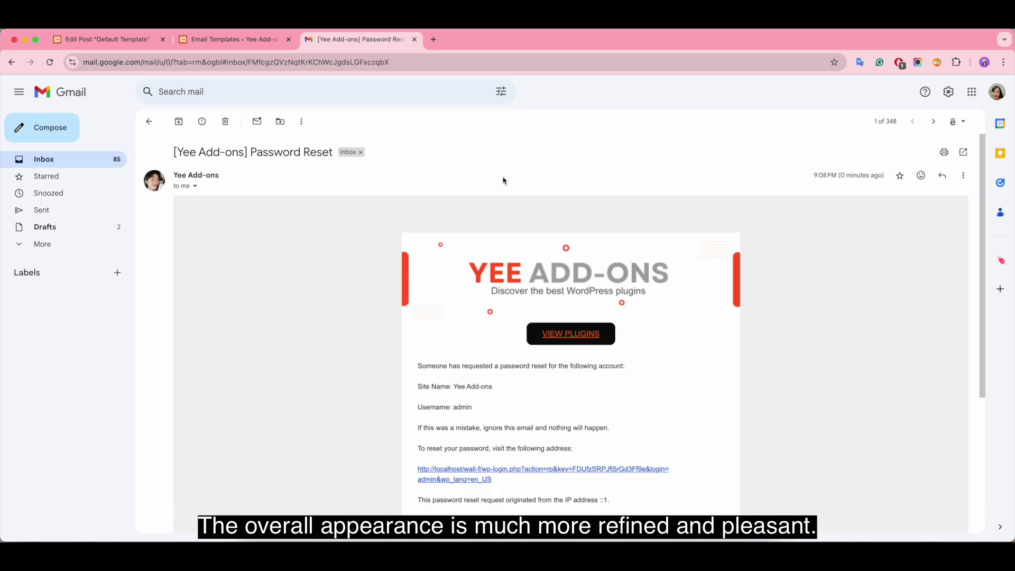
{"action": "scroll", "coordinate": [760, 244], "scroll_direction": "down", "scroll_amount": 2}
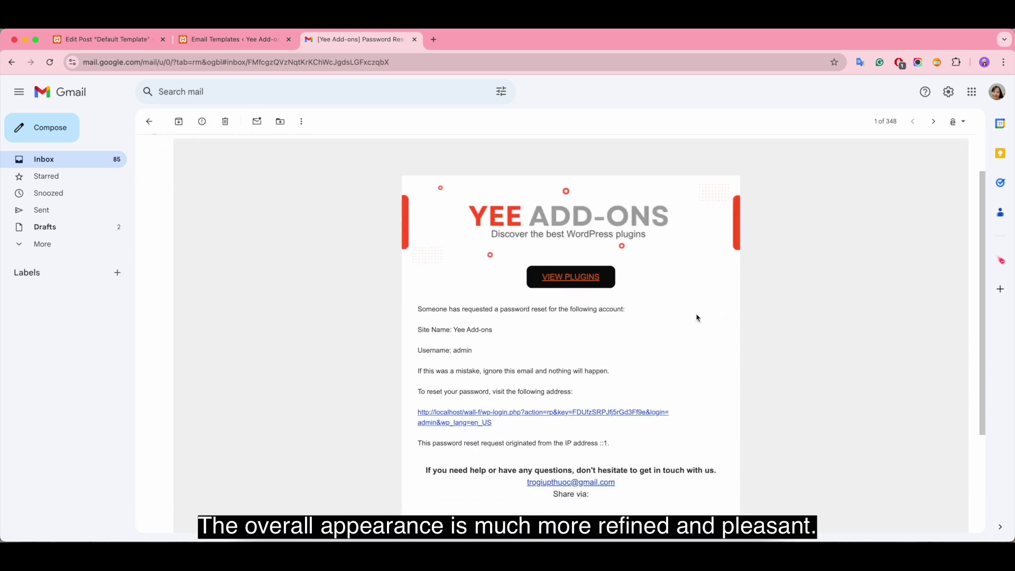
{"action": "left_click_drag", "start_coordinate": [419, 319], "coordinate": [417, 309]}
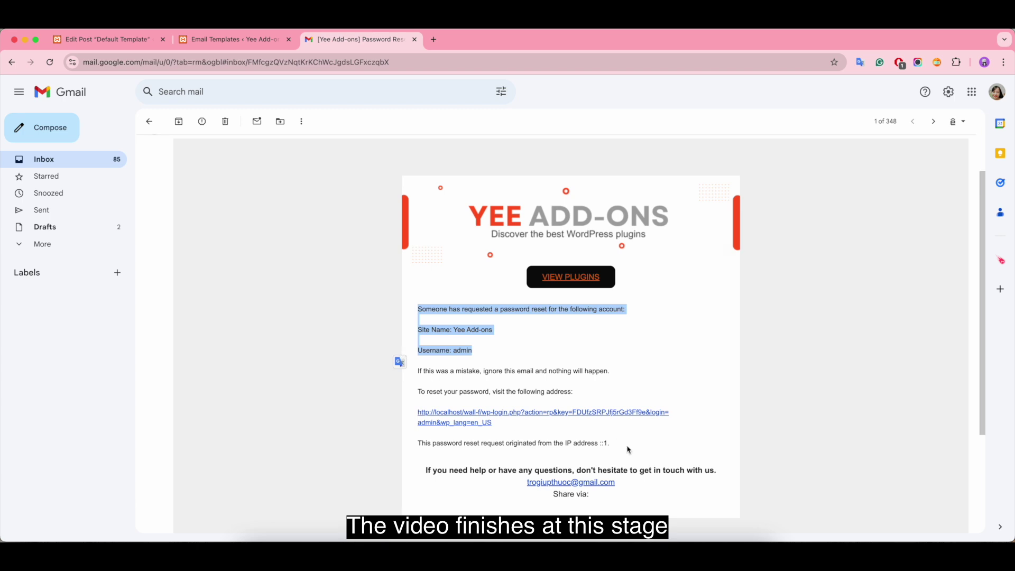